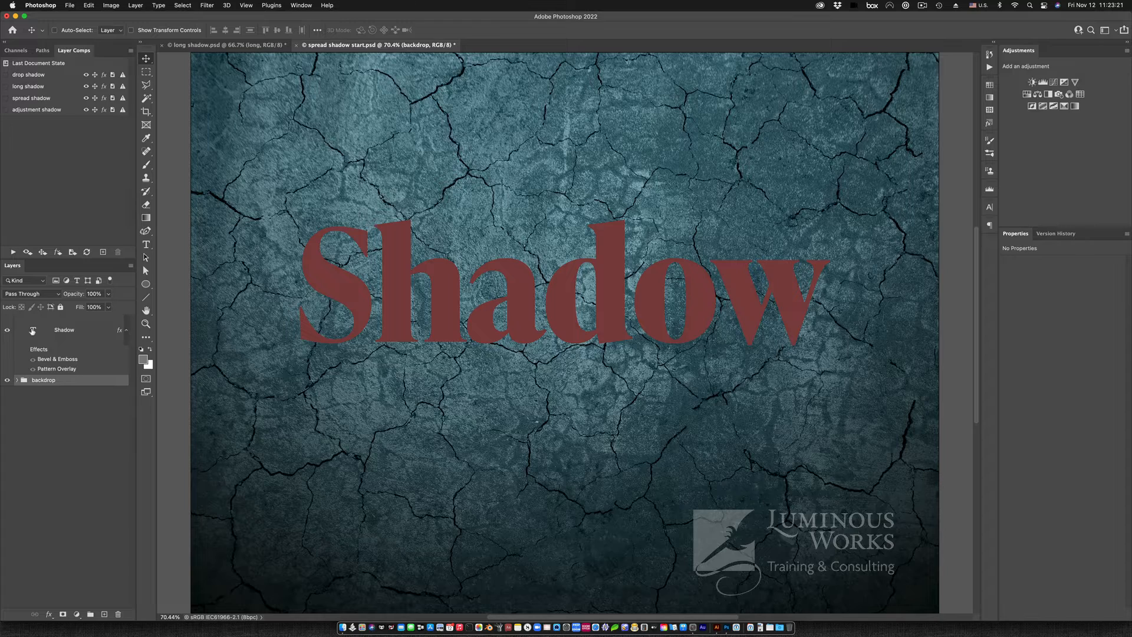
{"action": "double_click", "coordinate": [32, 331]}
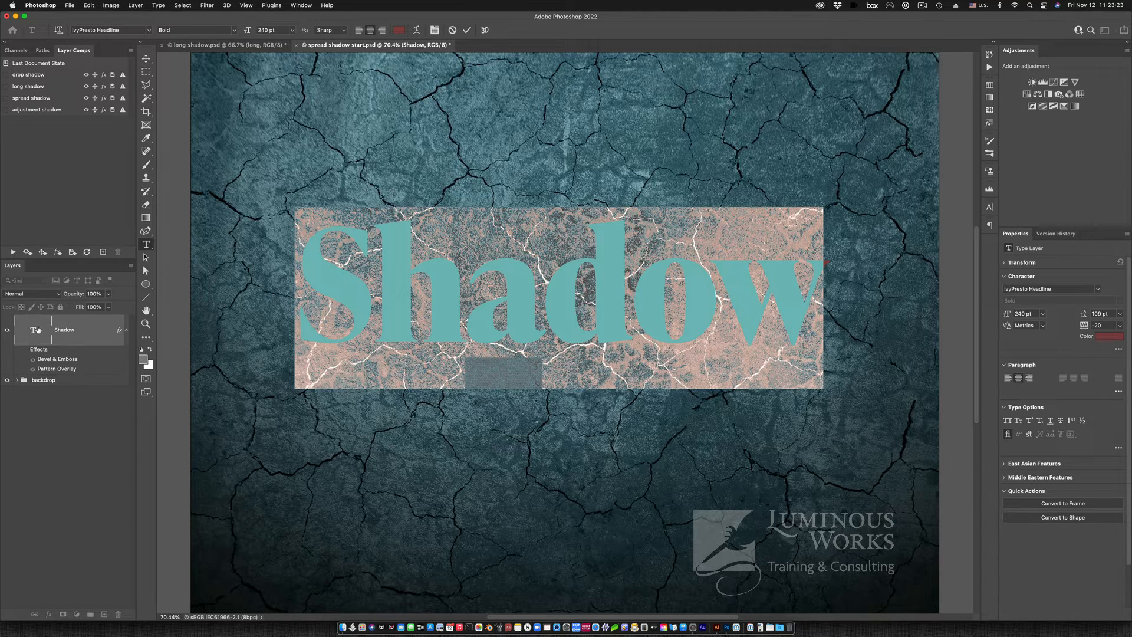
{"action": "key", "text": "BackSpace"}
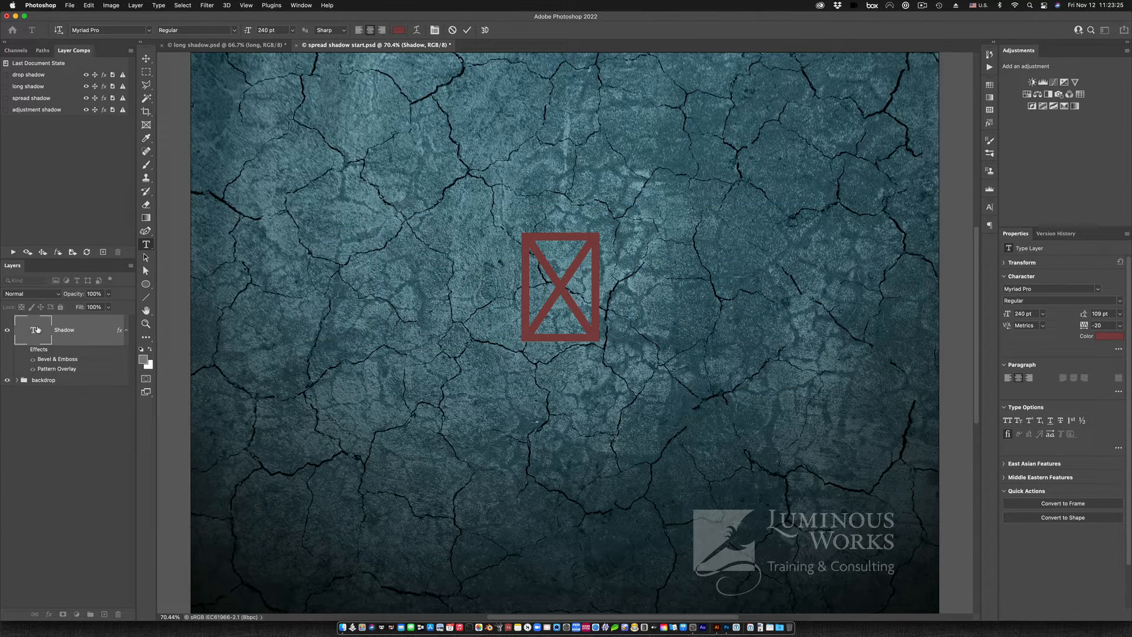
{"action": "key", "text": "ctrl+z"}
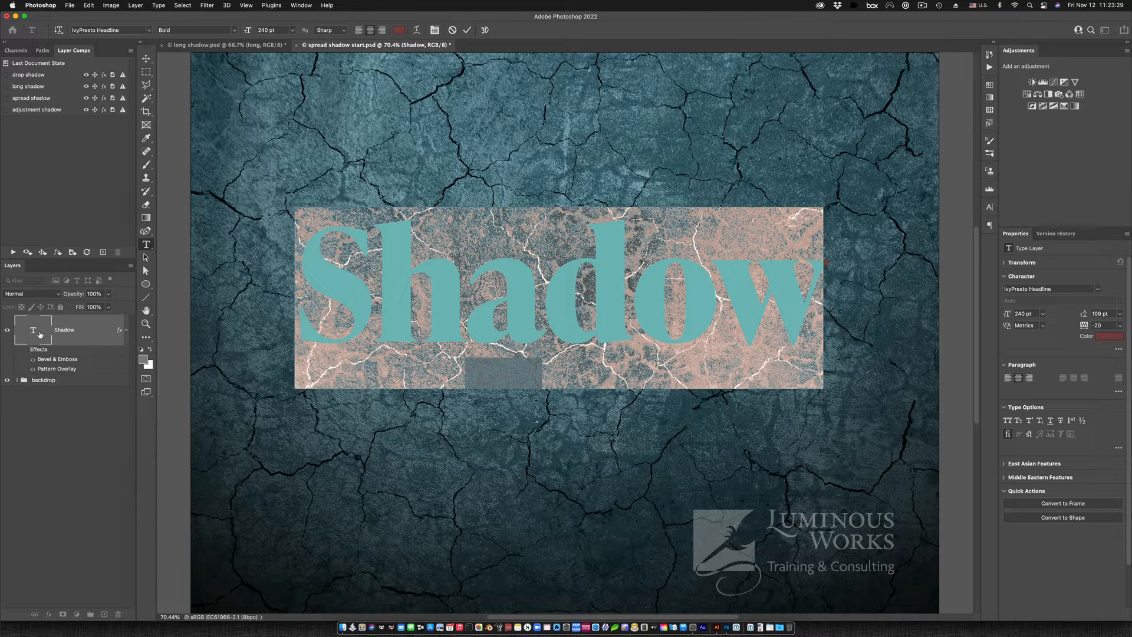
{"action": "key", "text": "Escape"}
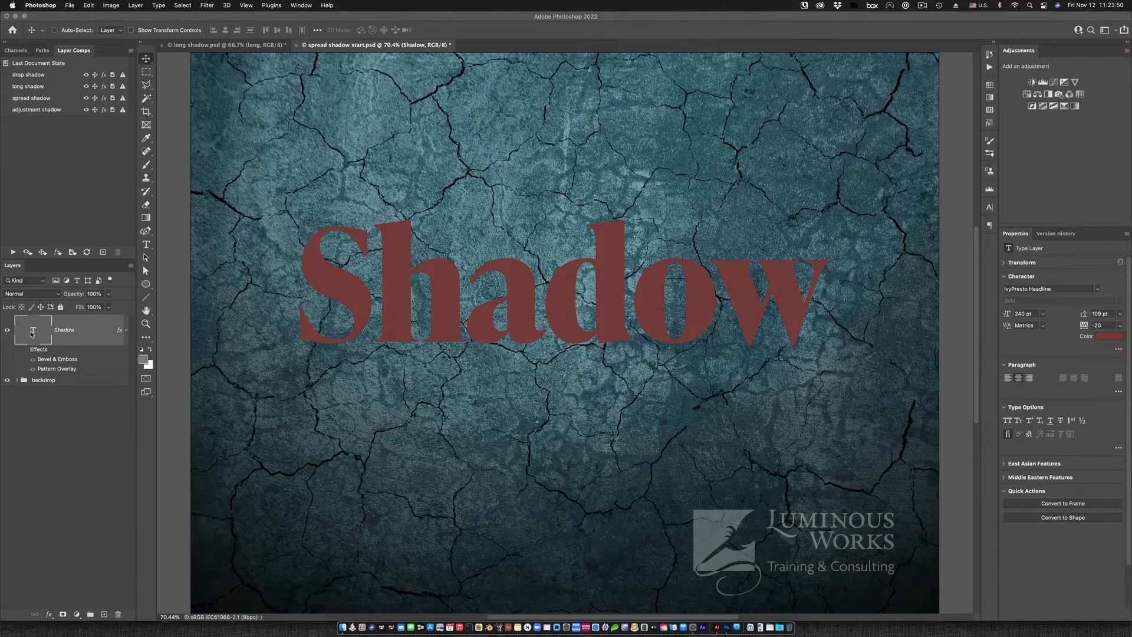
Copy all of the text in the Shadow type layer and save the document
{"action": "double_click", "coordinate": [32, 335]}
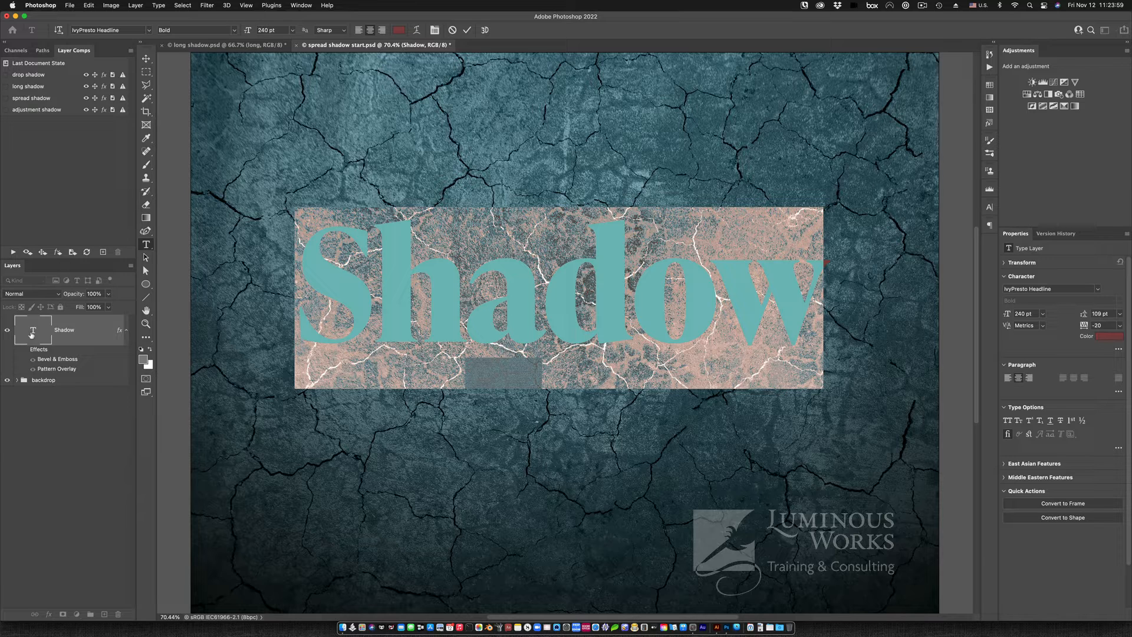
{"action": "key", "text": "super+s"}
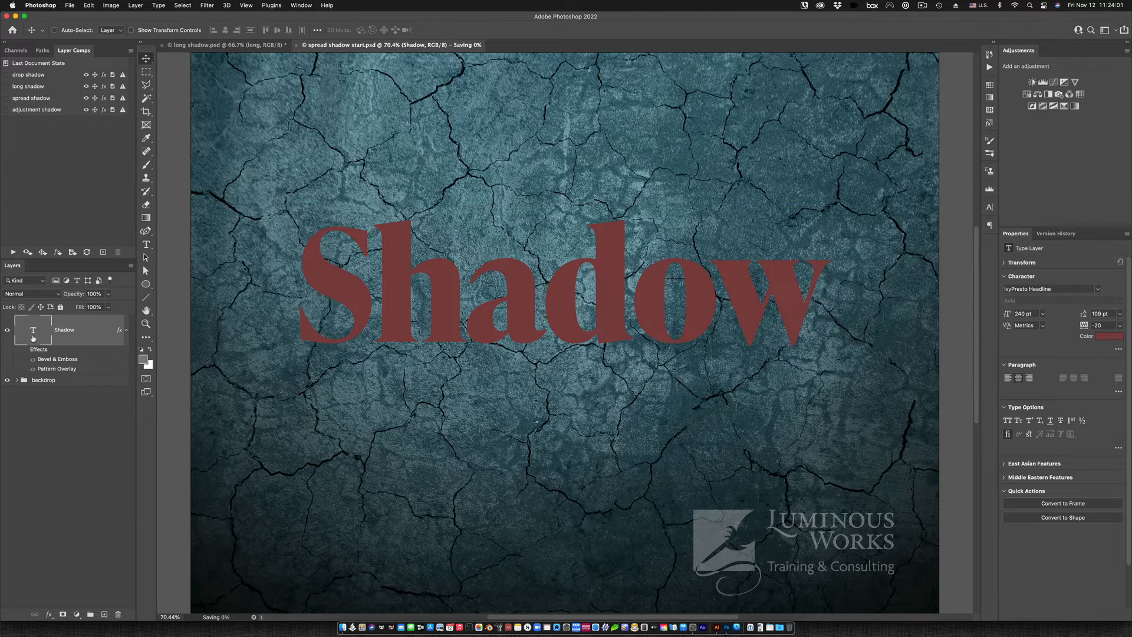
Switch to Illustrator and place spread shadow start.psd as a linked file from the artboard's upper-left corner, leaving it deselected
{"action": "key", "text": "super+Tab"}
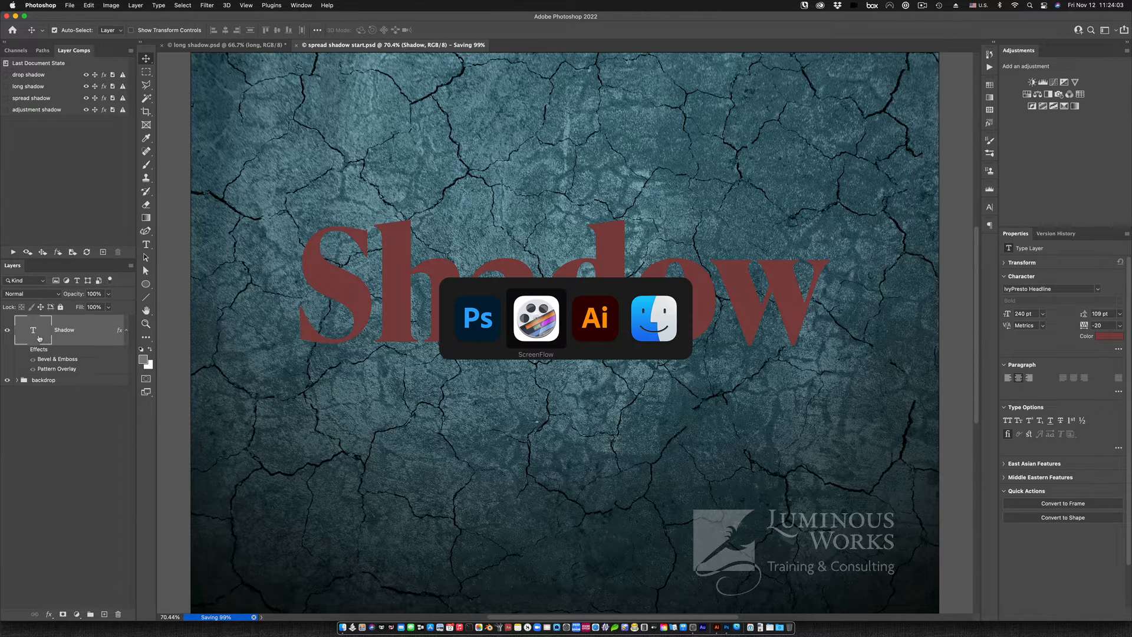
{"action": "key", "text": "super+Tab"}
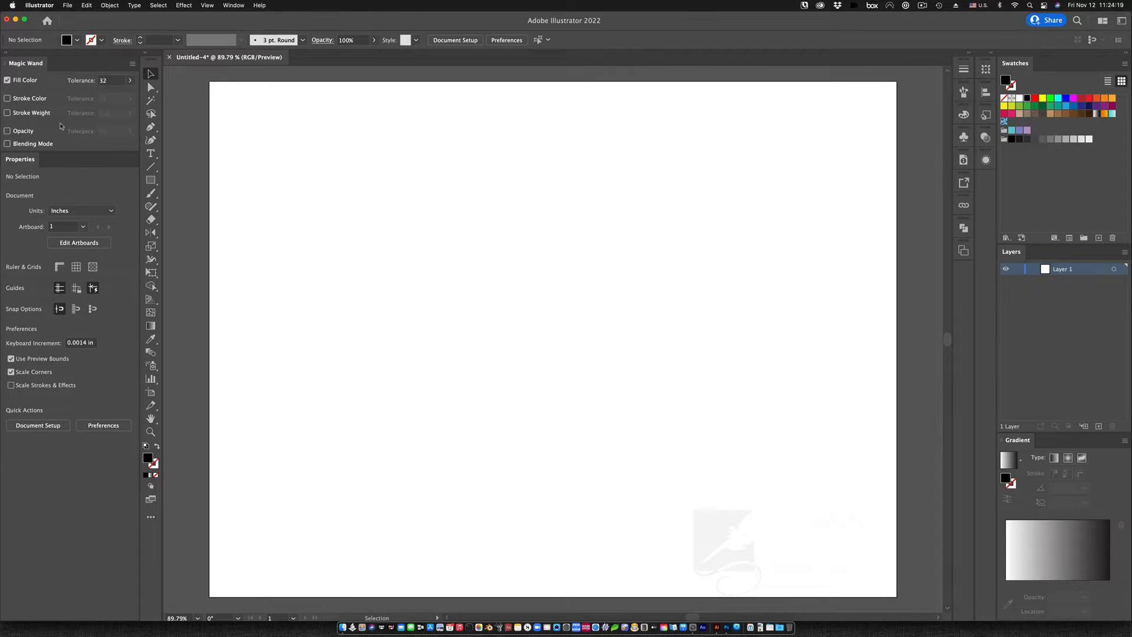
{"action": "left_click", "coordinate": [68, 6]}
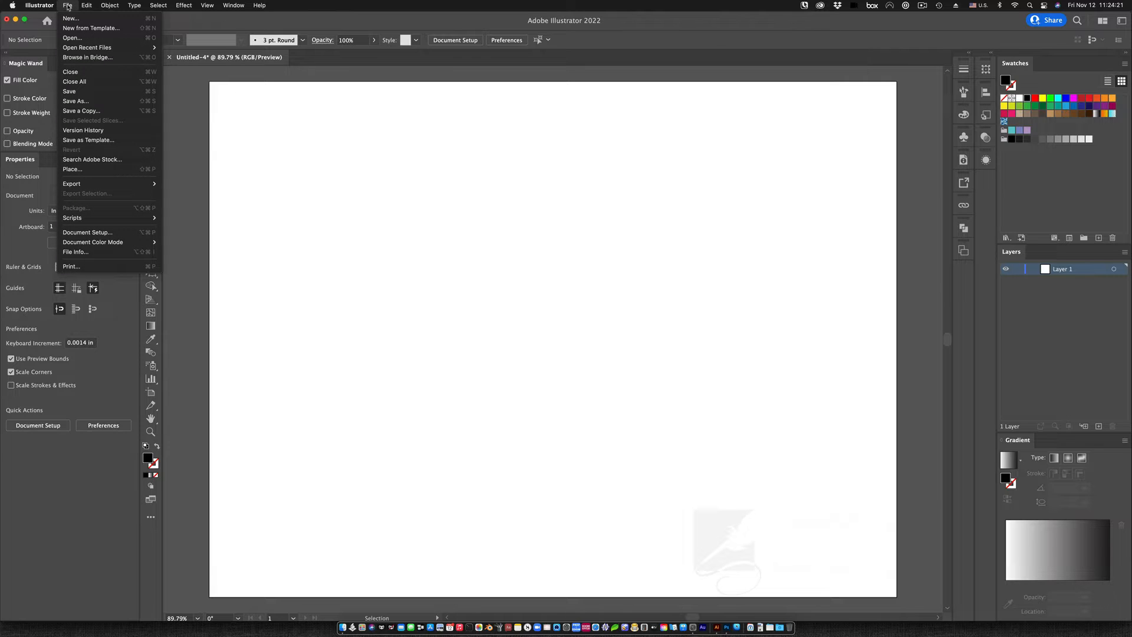
{"action": "left_click", "coordinate": [125, 171]}
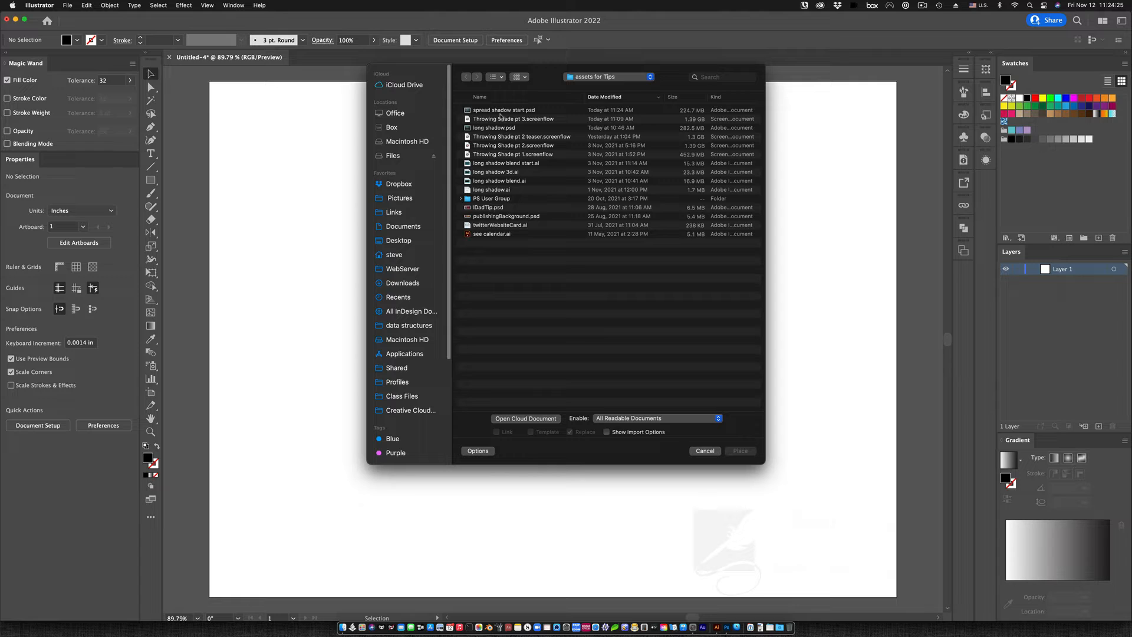
{"action": "left_click", "coordinate": [501, 110]}
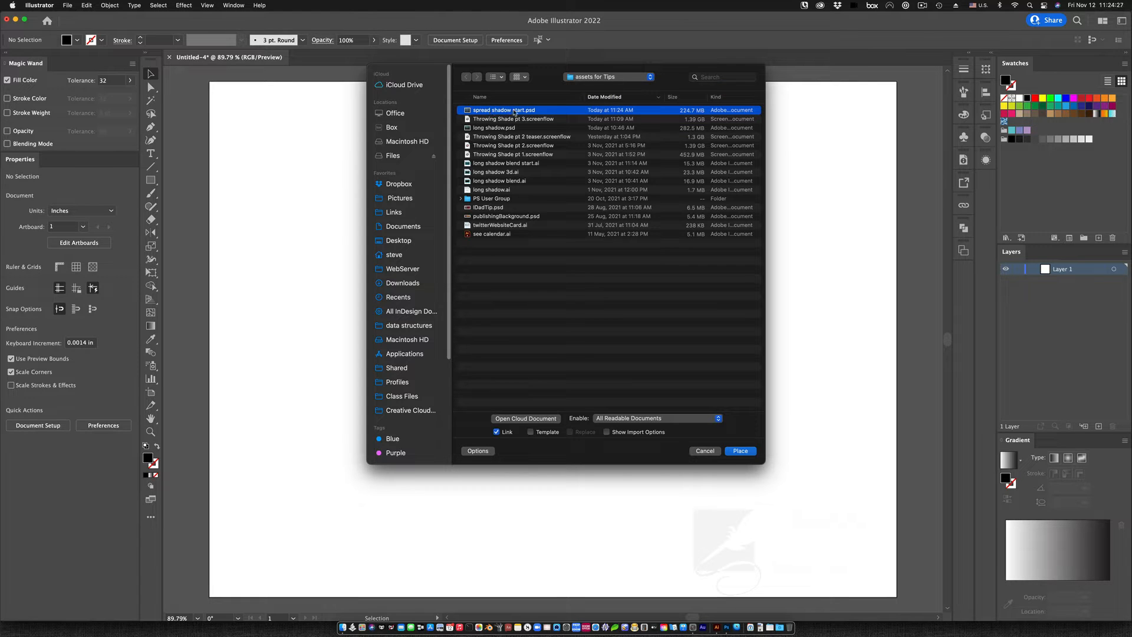
{"action": "double_click", "coordinate": [514, 111]}
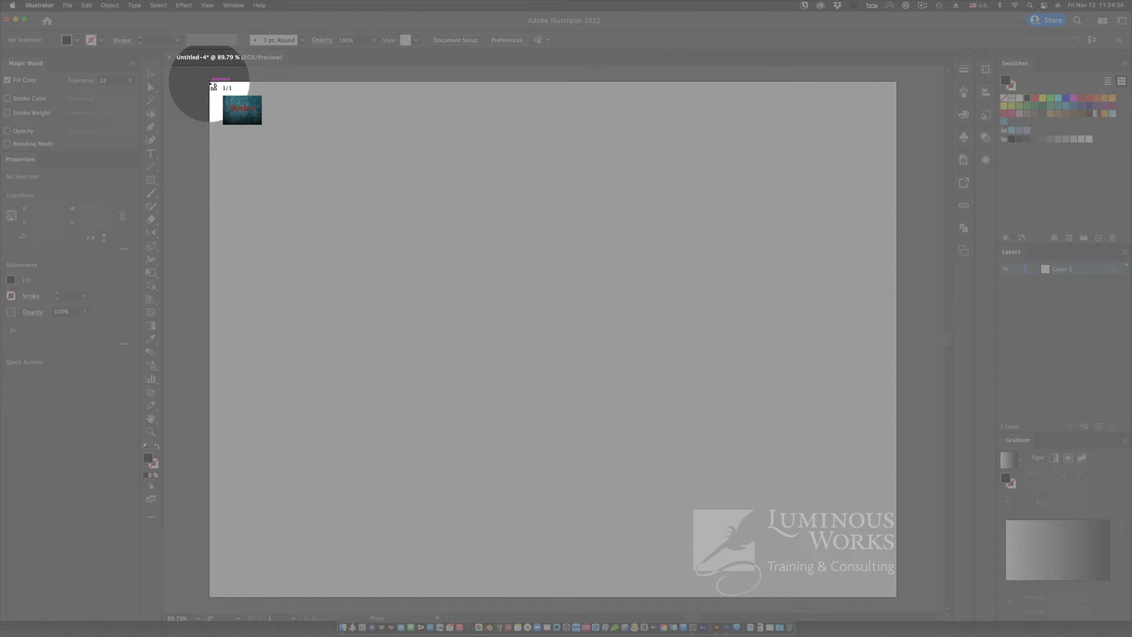
{"action": "left_click", "coordinate": [213, 86]}
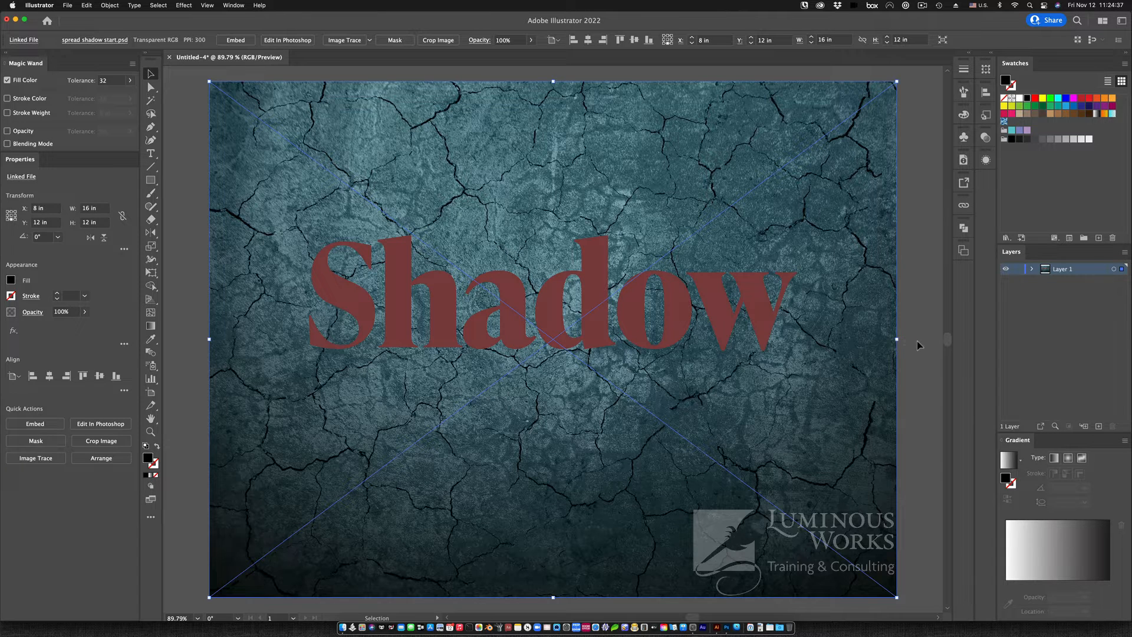
{"action": "left_click", "coordinate": [917, 342]}
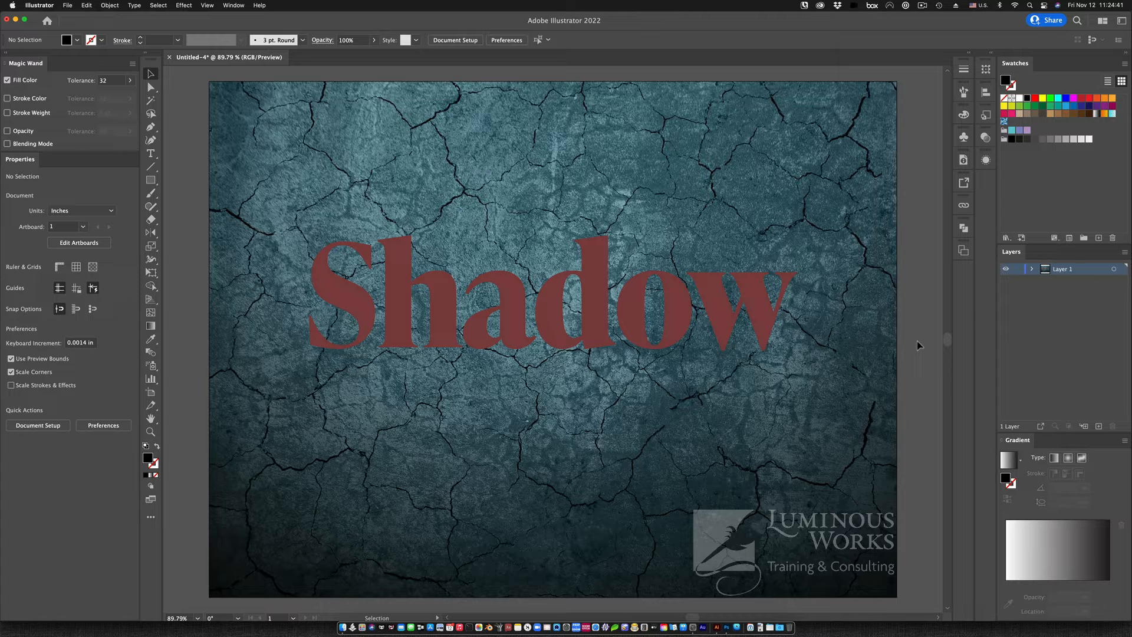
Paste the copied Shadow text over the placed image and set its font size to 240 pt
{"action": "key", "text": "a"}
{"action": "key", "text": "alt+super+3"}
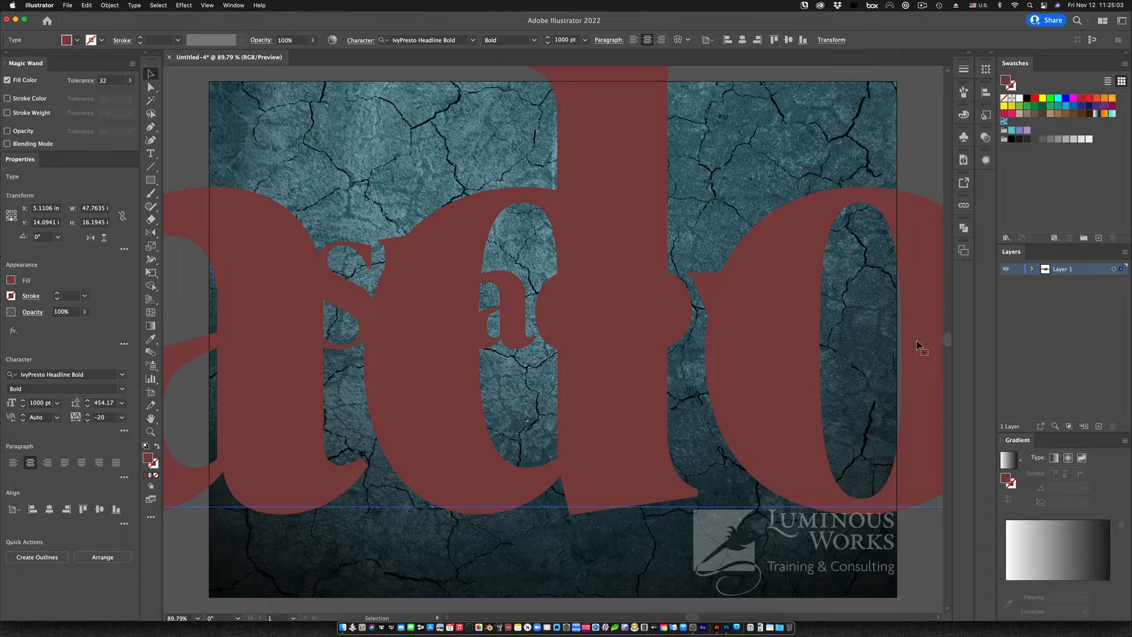
{"action": "left_click", "coordinate": [562, 39]}
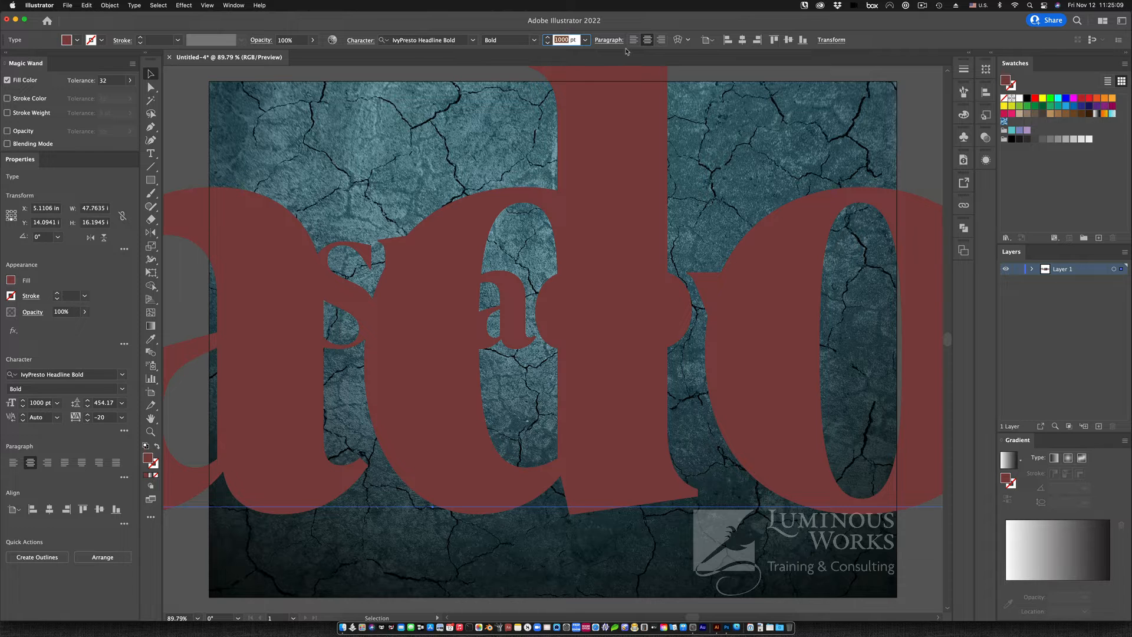
{"action": "type", "text": "240"}
{"action": "key", "text": "Return"}
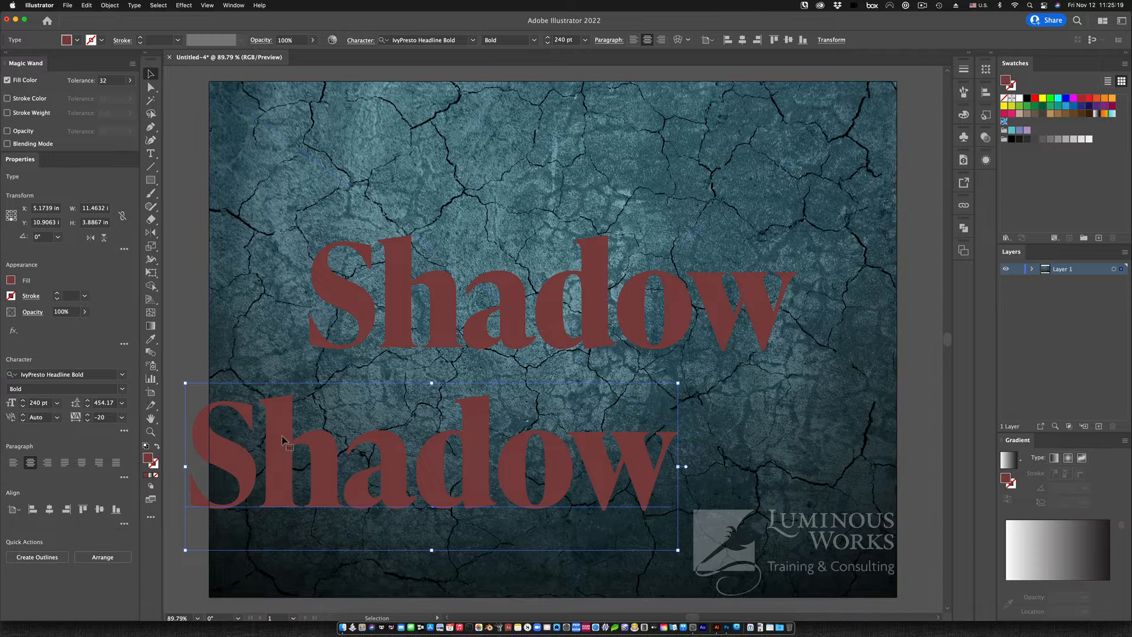
Fill the pasted text with black and align it exactly over the red Shadow lettering in the placed image
{"action": "left_click_drag", "start_coordinate": [289, 441], "coordinate": [399, 388]}
{"action": "left_click", "coordinate": [1027, 98]}
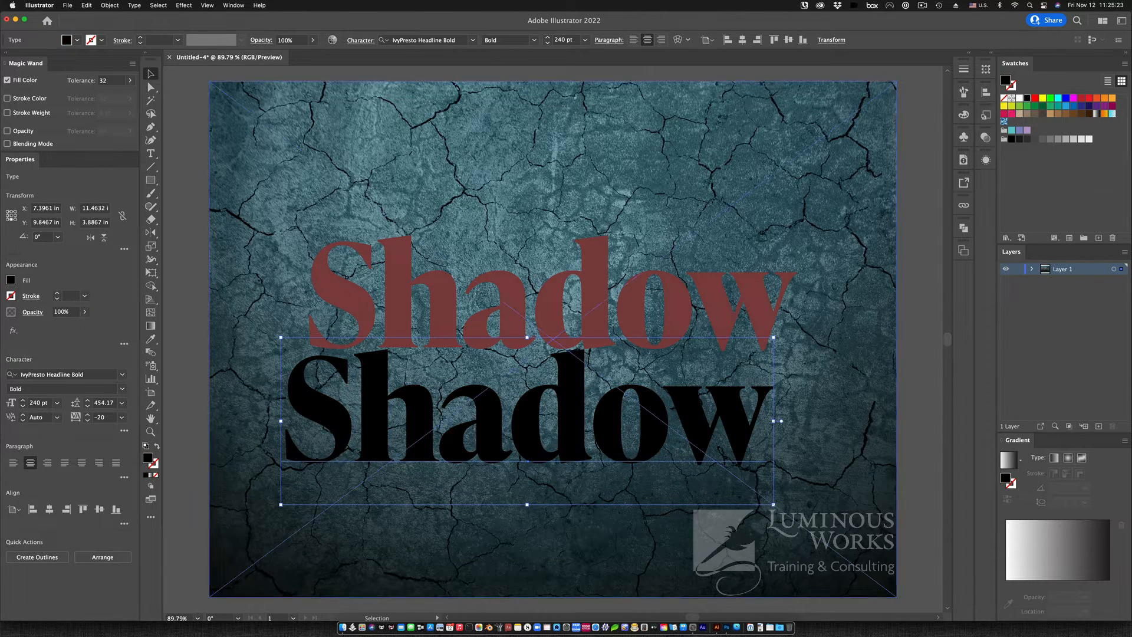
{"action": "left_click_drag", "start_coordinate": [567, 436], "coordinate": [592, 324]}
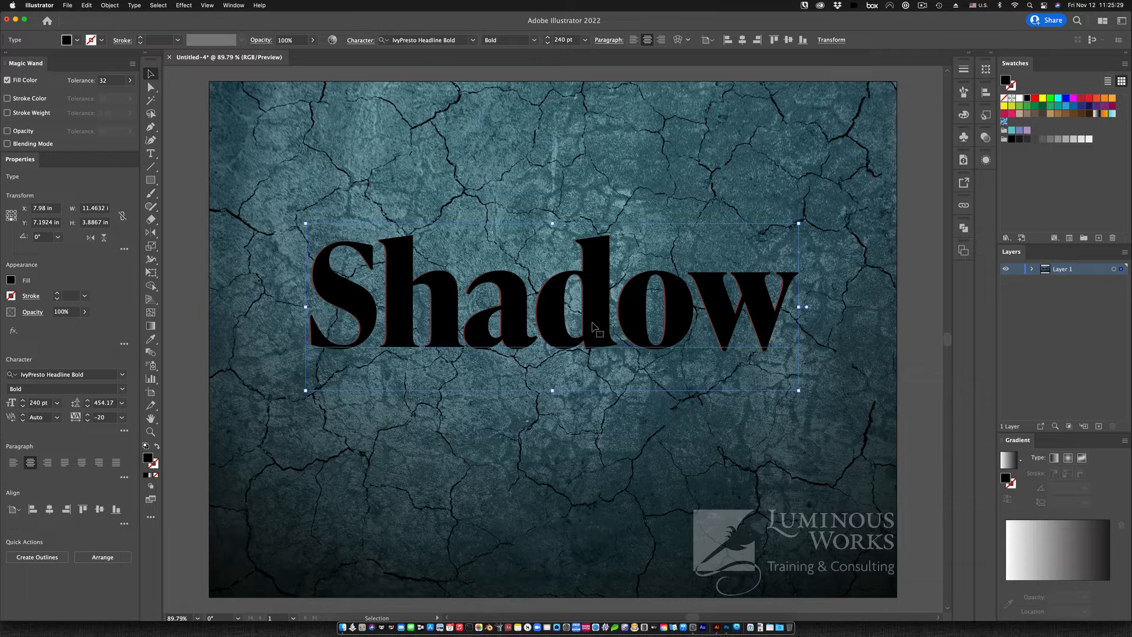
{"action": "key", "text": "Left"}
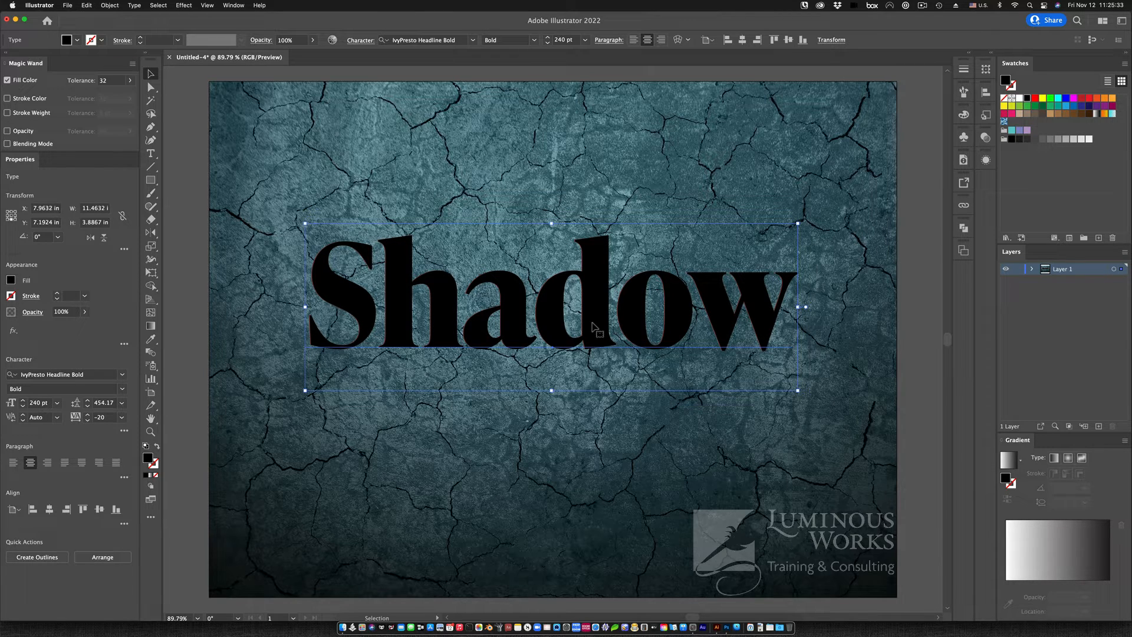
{"action": "key", "text": "Left"}
{"action": "key", "text": "Left"}
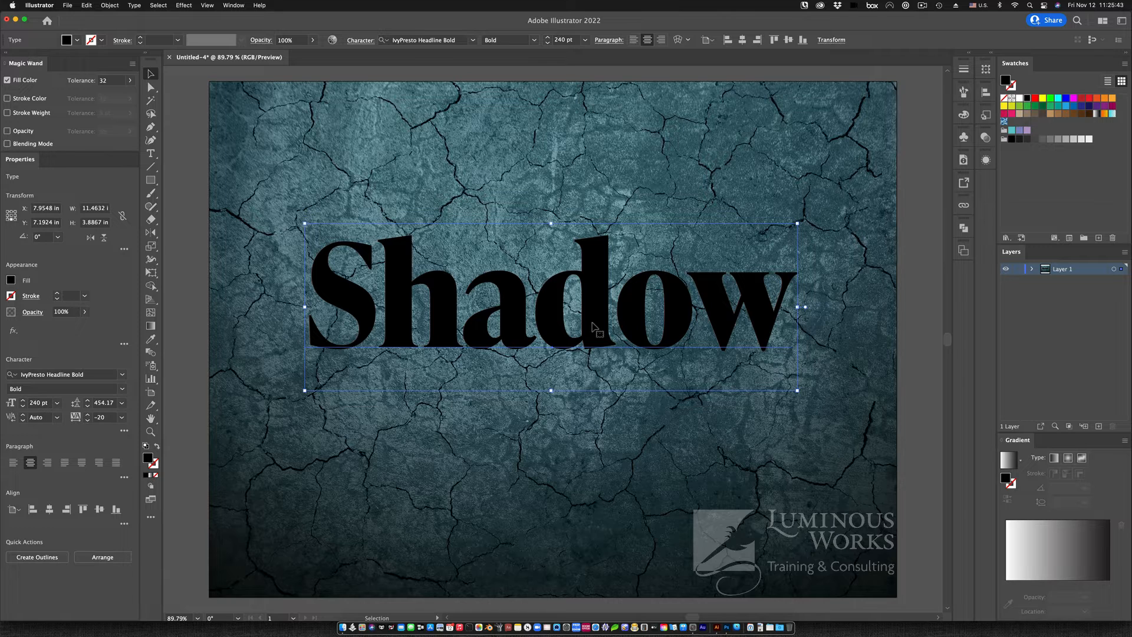
Delete the placed image from behind the black Shadow text
{"action": "left_click", "coordinate": [587, 124]}
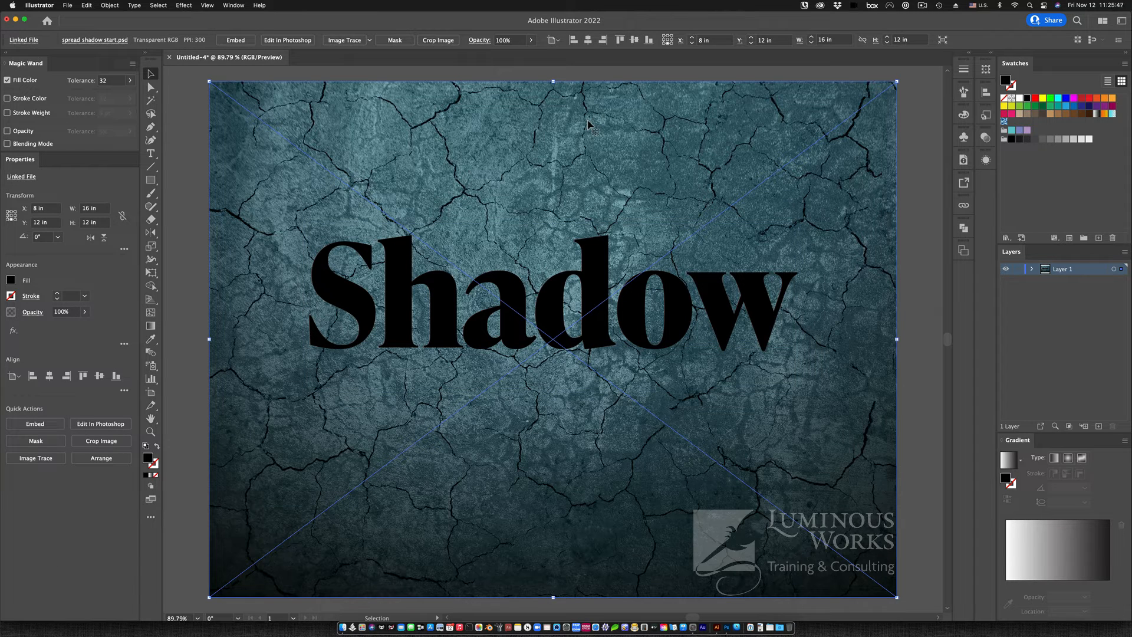
{"action": "key", "text": "Delete"}
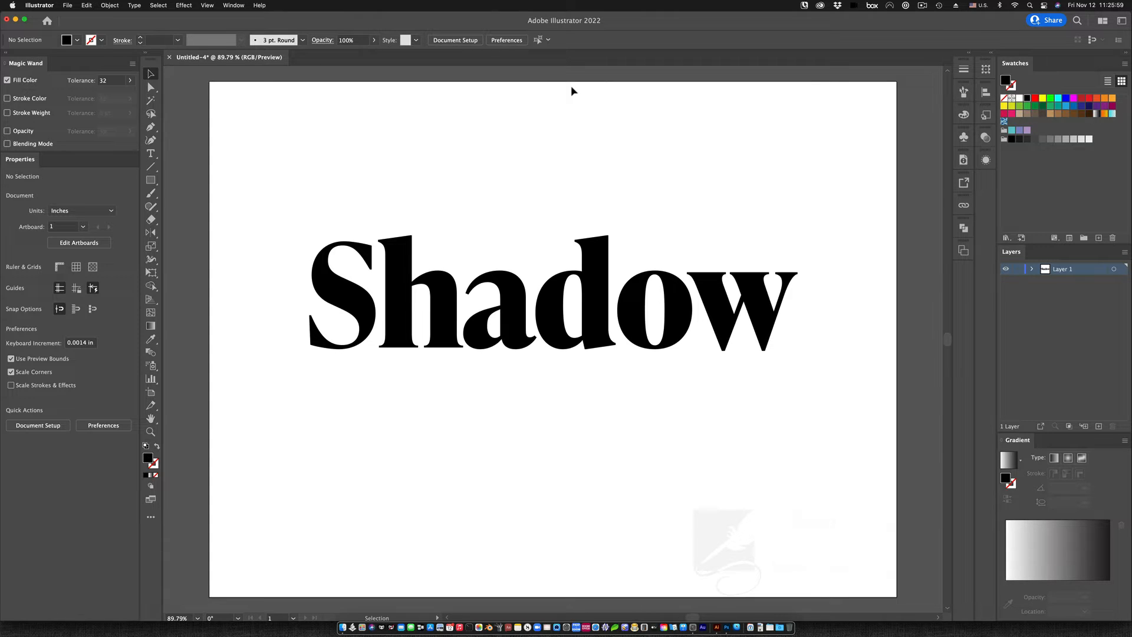
Draw a 1 pt magenta line from the artboard's top center past the S to the left edge, about 8 in wide and 5.8 in high
{"action": "left_click", "coordinate": [151, 167]}
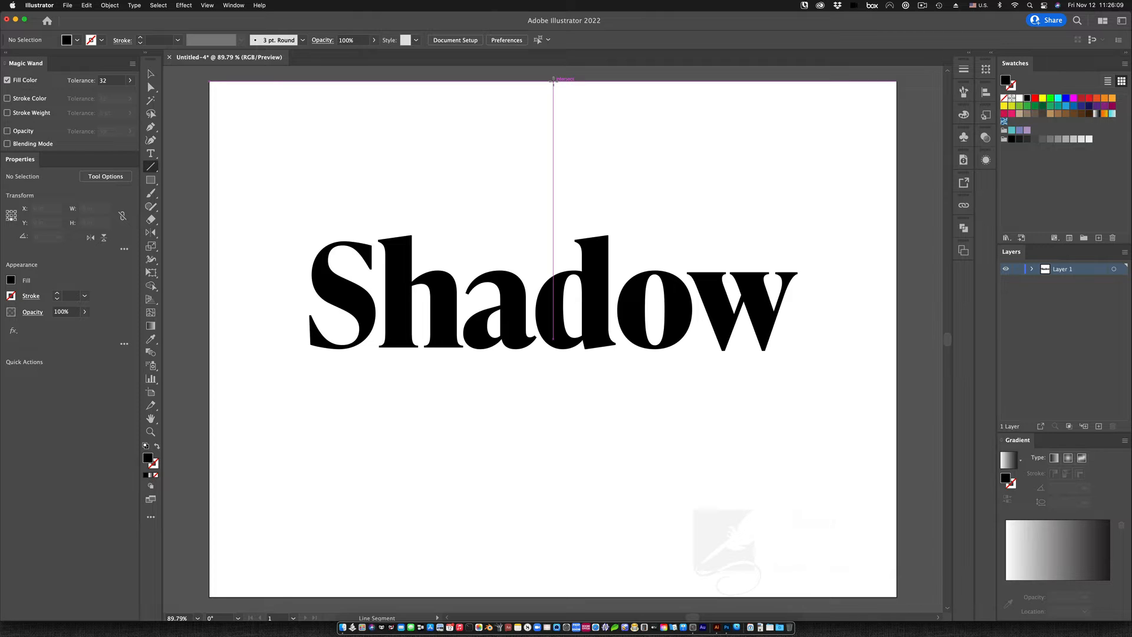
{"action": "left_click_drag", "start_coordinate": [553, 81], "coordinate": [211, 330]}
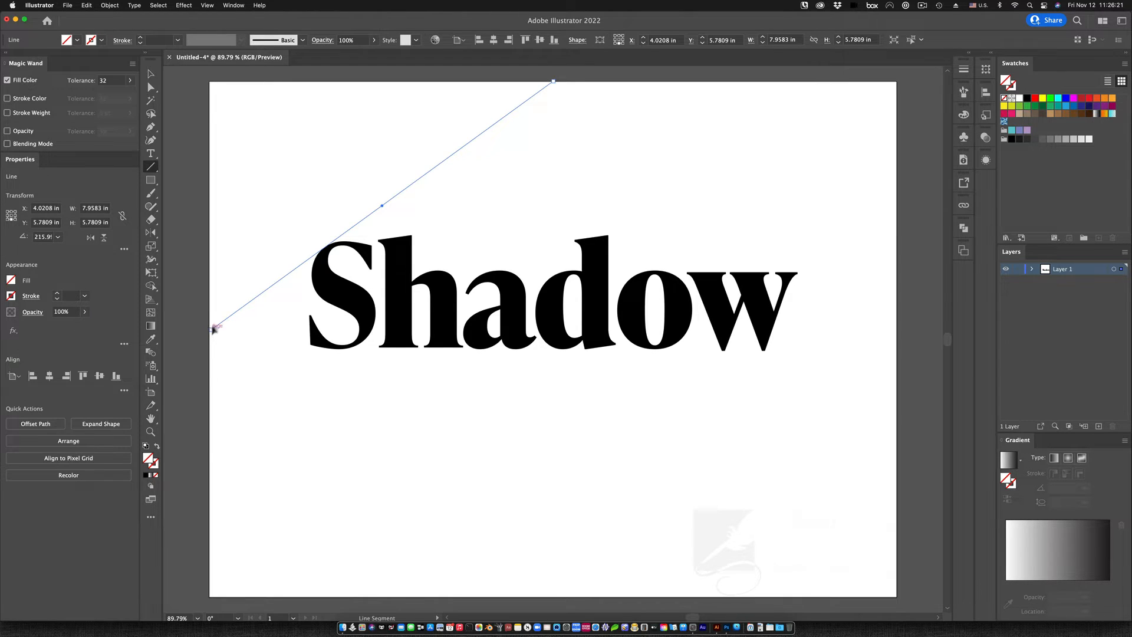
{"action": "left_click", "coordinate": [101, 40]}
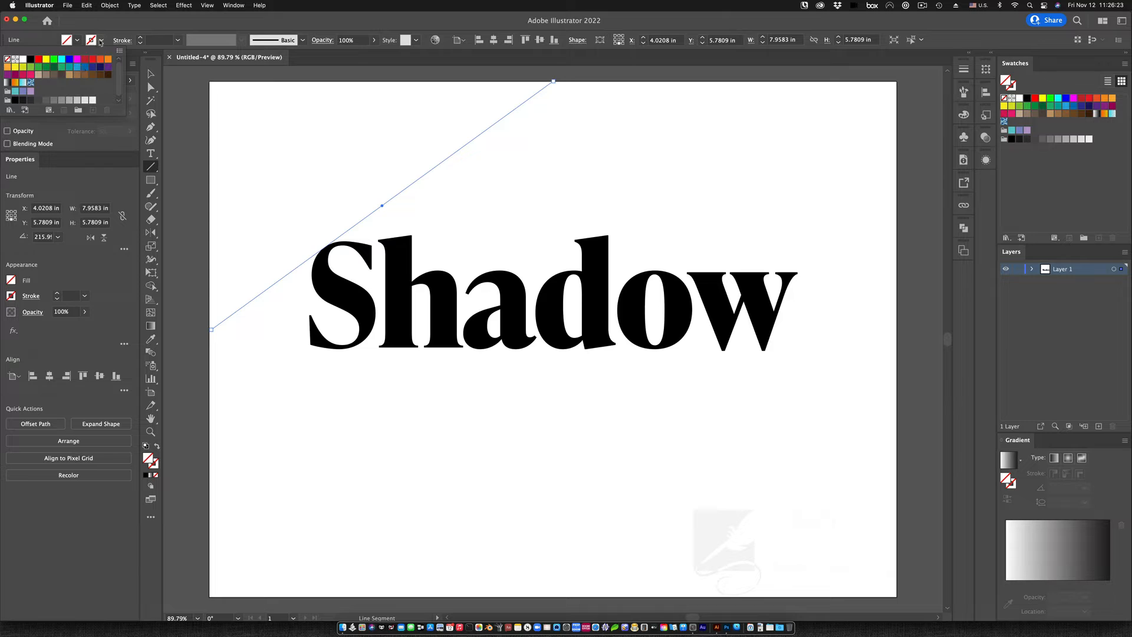
{"action": "left_click", "coordinate": [78, 60]}
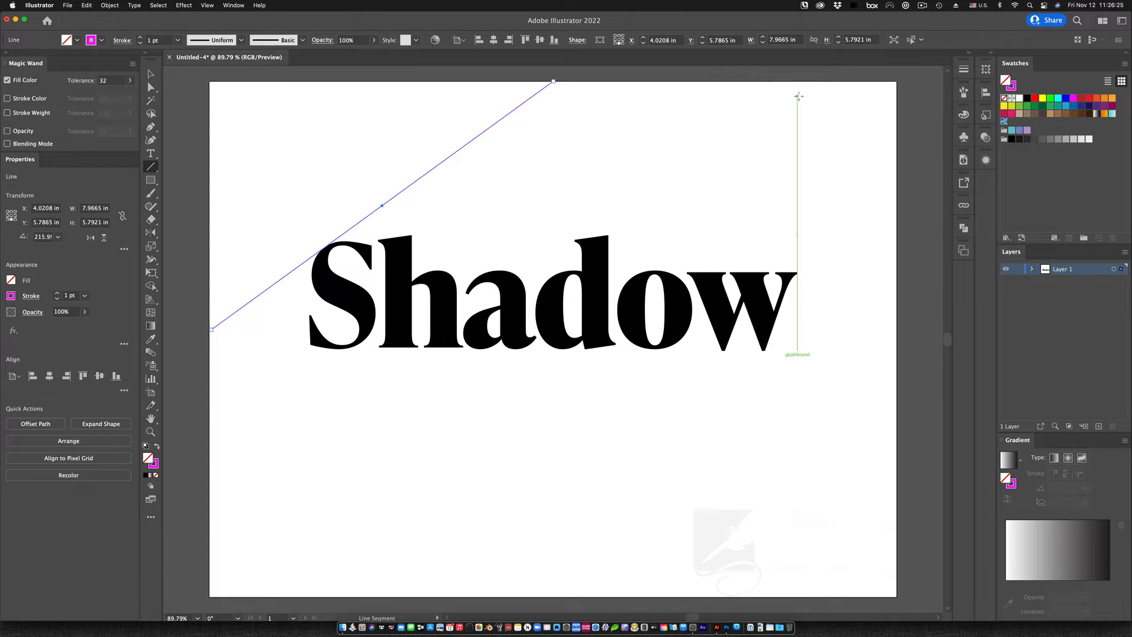
{"action": "key", "text": "shift+super+a"}
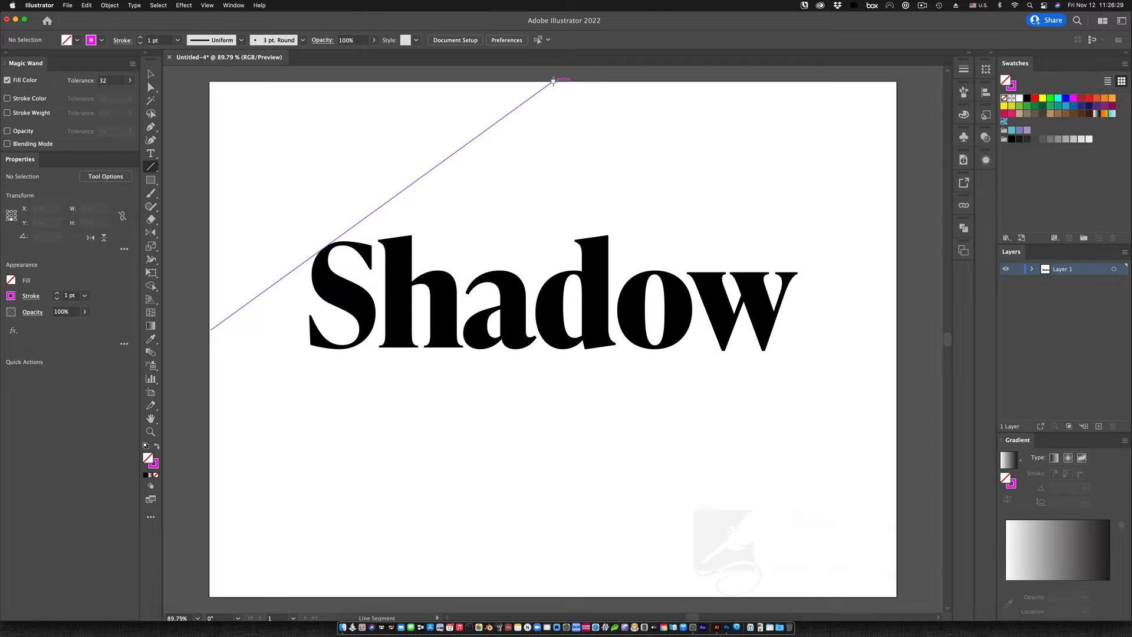
Draw a second line about 10.08 in long from the same top center point past the w to the artboard's right edge
{"action": "left_click_drag", "start_coordinate": [553, 80], "coordinate": [893, 347]}
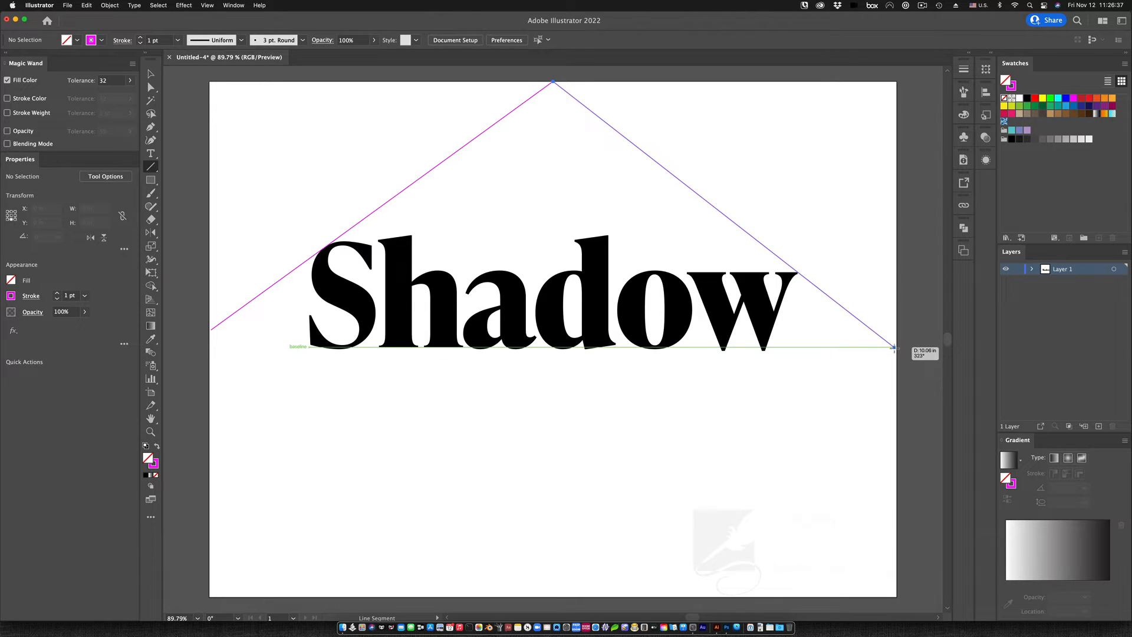
{"action": "left_click_drag", "start_coordinate": [893, 347], "coordinate": [893, 347]}
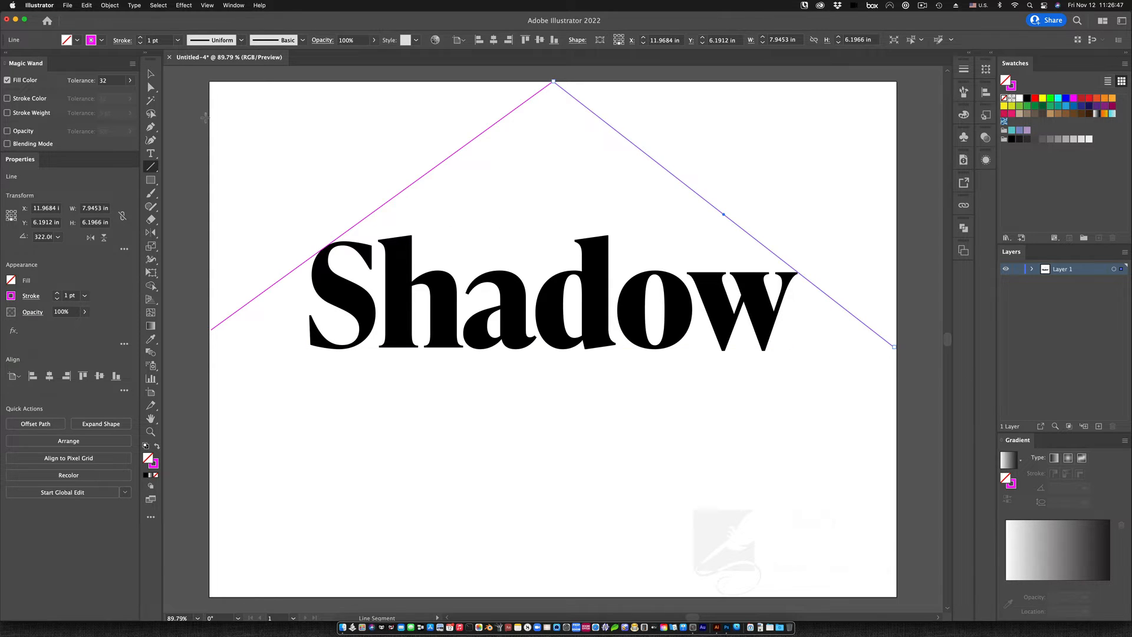
Duplicate the Shadow text about 1.5 in straight down and scale the copy from its center to about 309 pt, reaching both magenta lines
{"action": "left_click", "coordinate": [151, 75]}
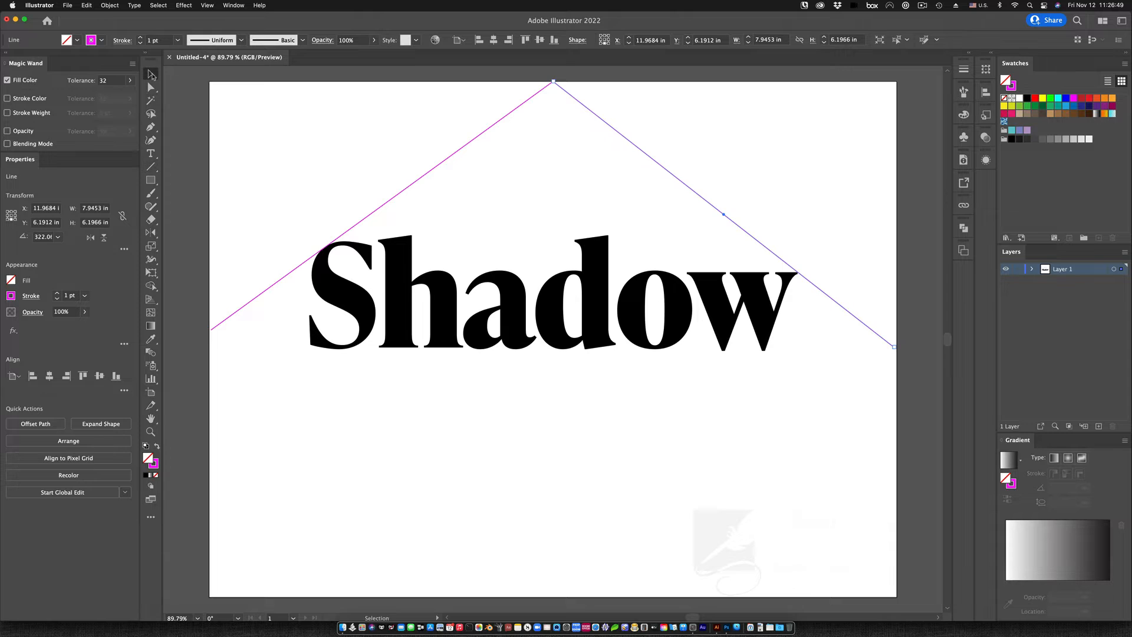
{"action": "left_click", "coordinate": [591, 290]}
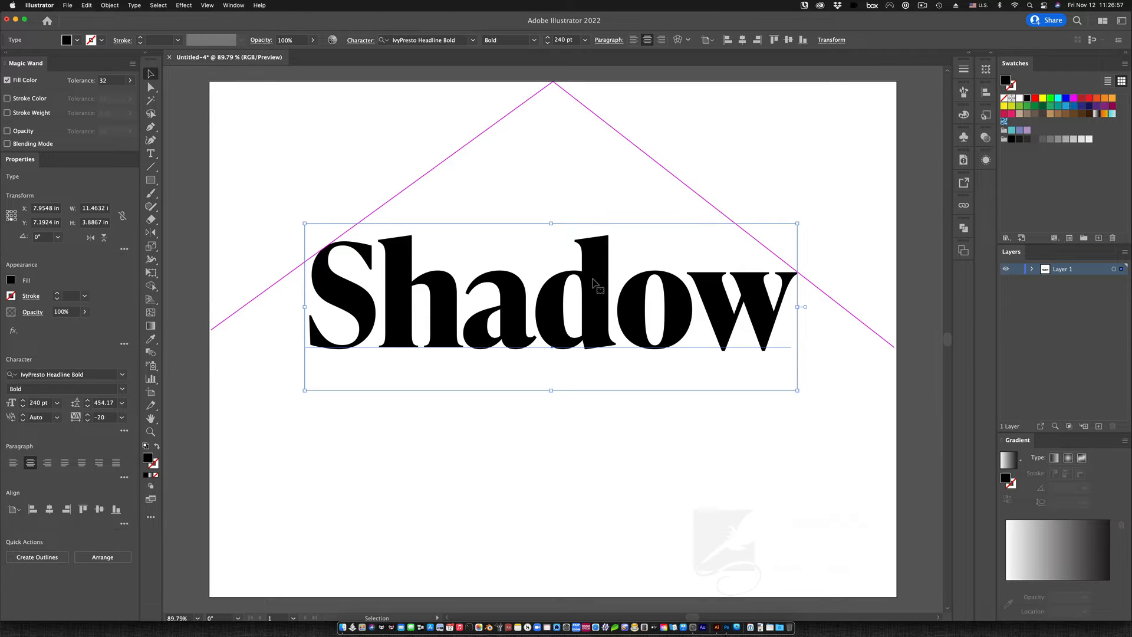
{"action": "left_click_drag", "start_coordinate": [592, 280], "coordinate": [586, 347]}
{"action": "key", "text": "alt"}
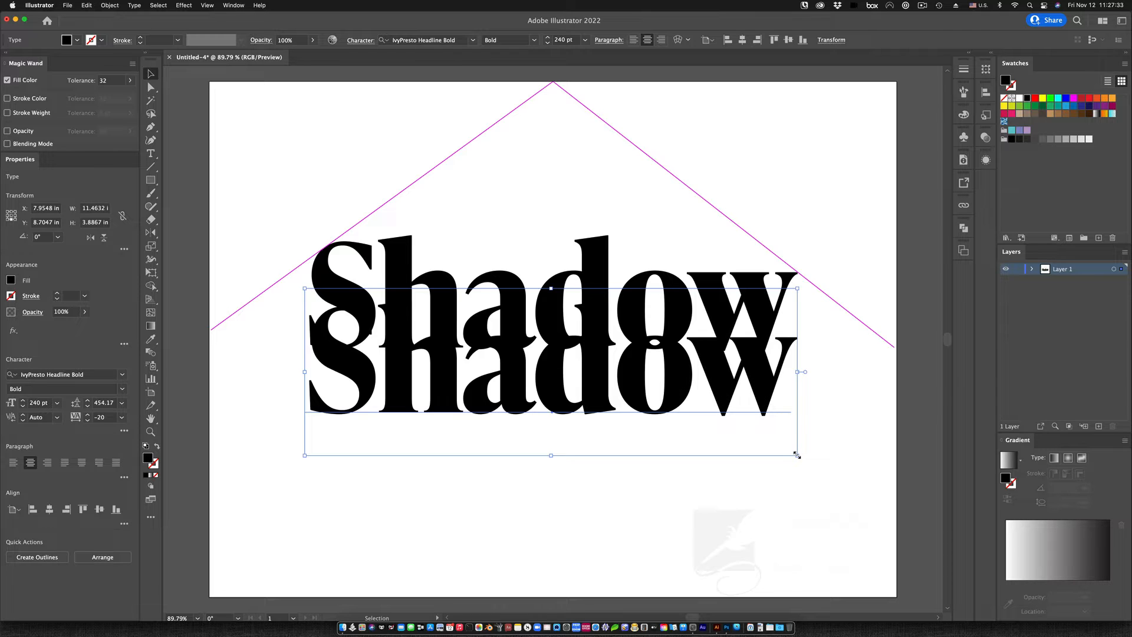
{"action": "left_click_drag", "start_coordinate": [797, 454], "coordinate": [869, 498]}
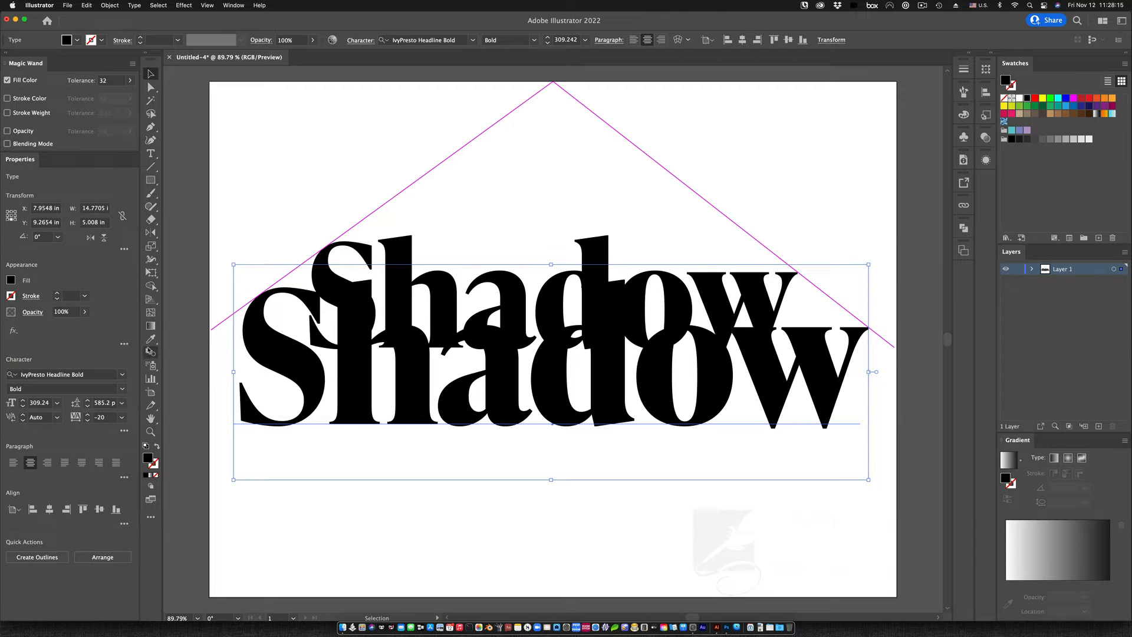
Blend the original Shadow text with its enlarged copy using 200 specified steps
{"action": "left_click", "coordinate": [151, 352]}
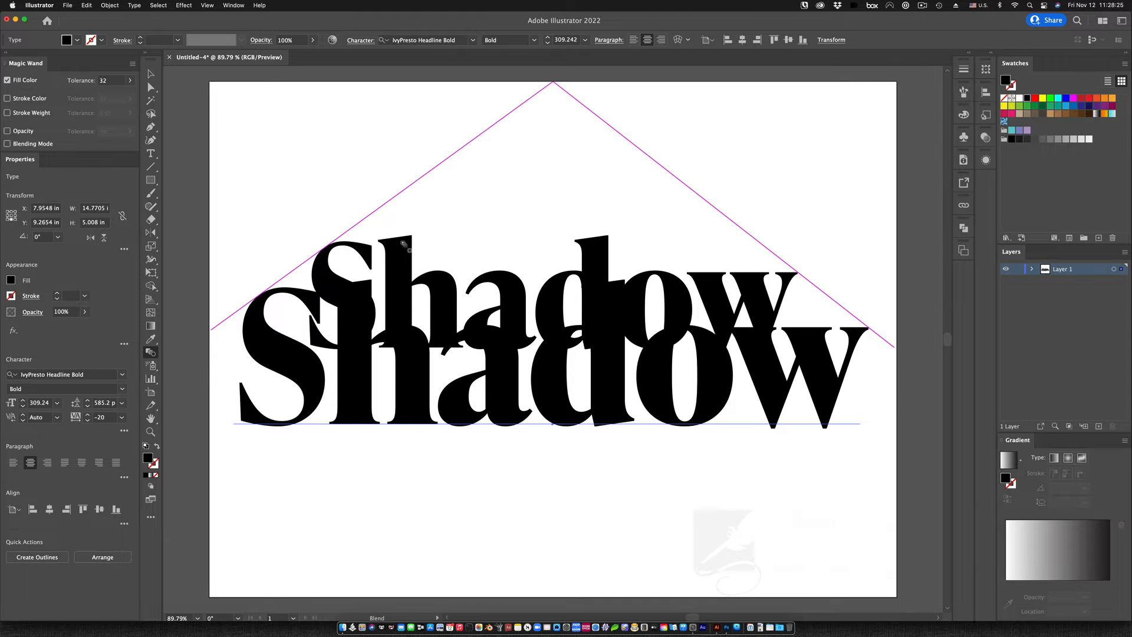
{"action": "left_click", "coordinate": [352, 416]}
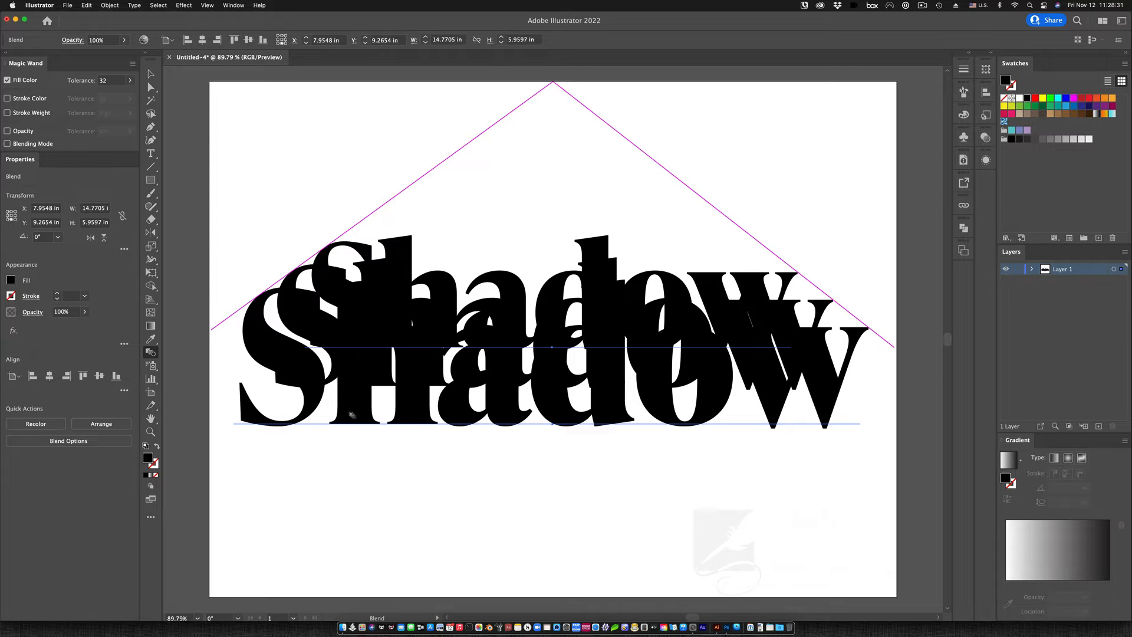
{"action": "double_click", "coordinate": [151, 352]}
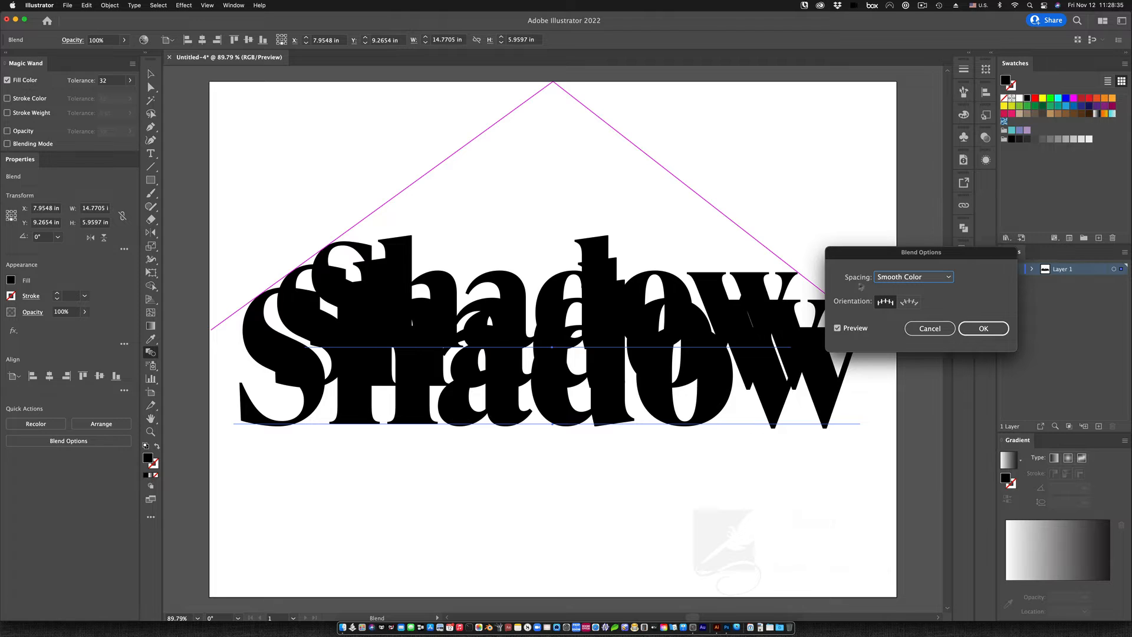
{"action": "left_click", "coordinate": [920, 282]}
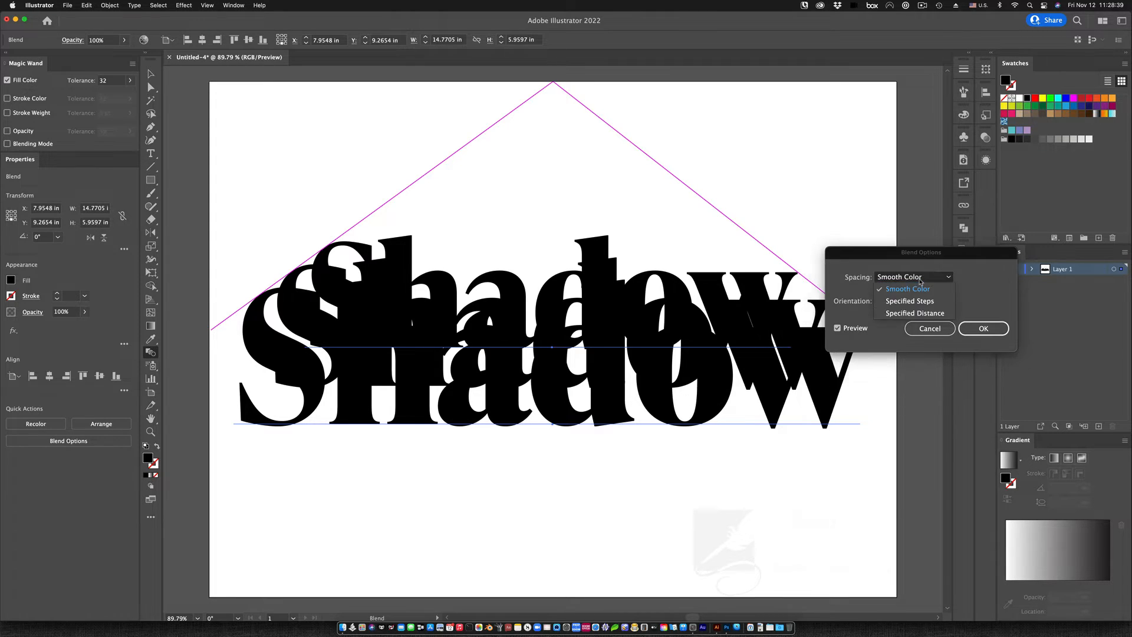
{"action": "left_click", "coordinate": [917, 301]}
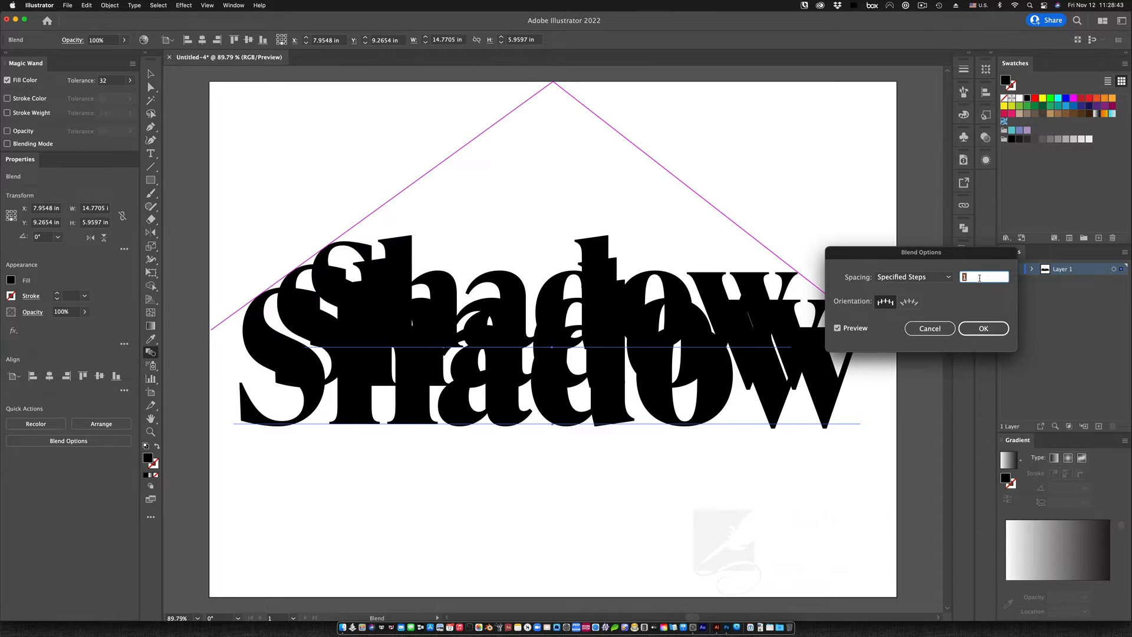
{"action": "type", "text": "200"}
{"action": "key", "text": "Return"}
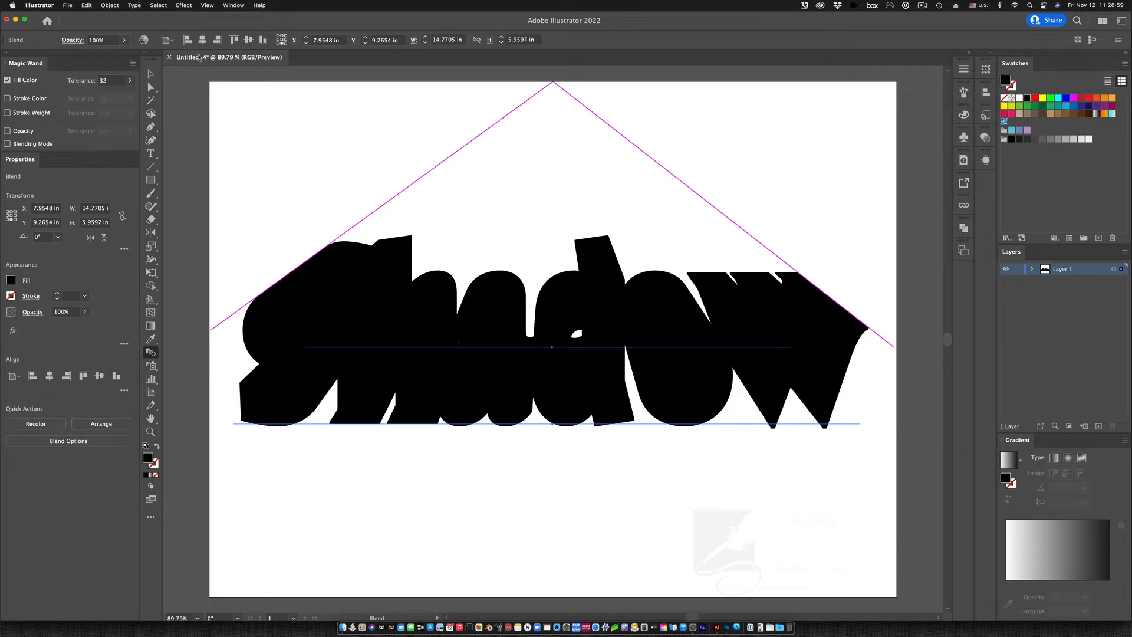
Copy the blended shadow into the spread shadow start.psd document in Photoshop, pasting it as a Smart Object
{"action": "left_click", "coordinate": [151, 73]}
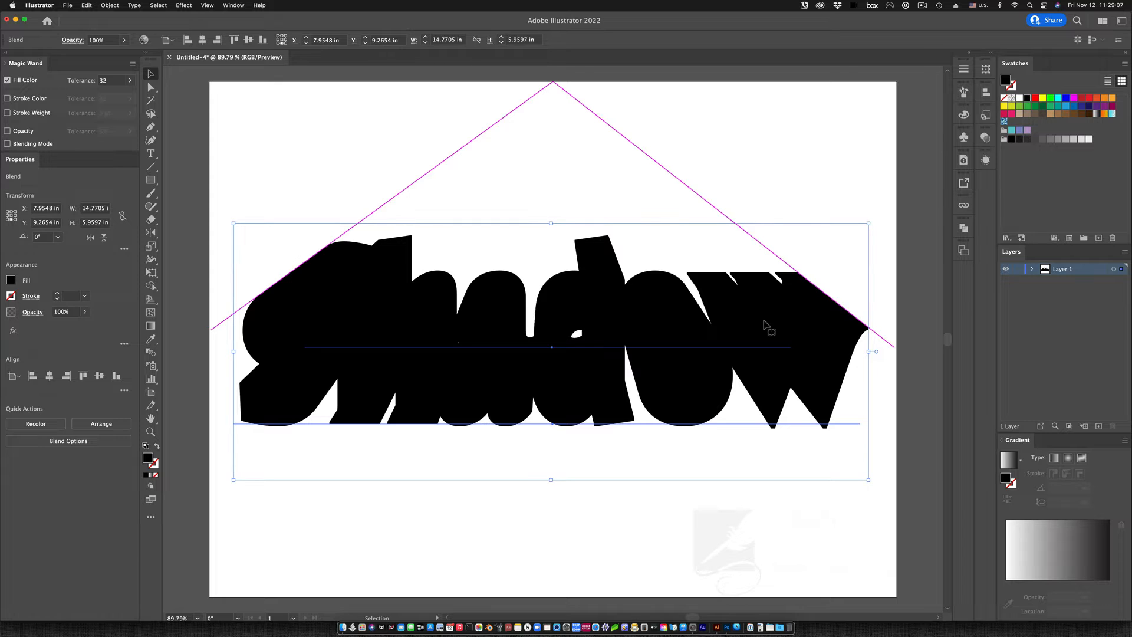
{"action": "key", "text": "super+Tab"}
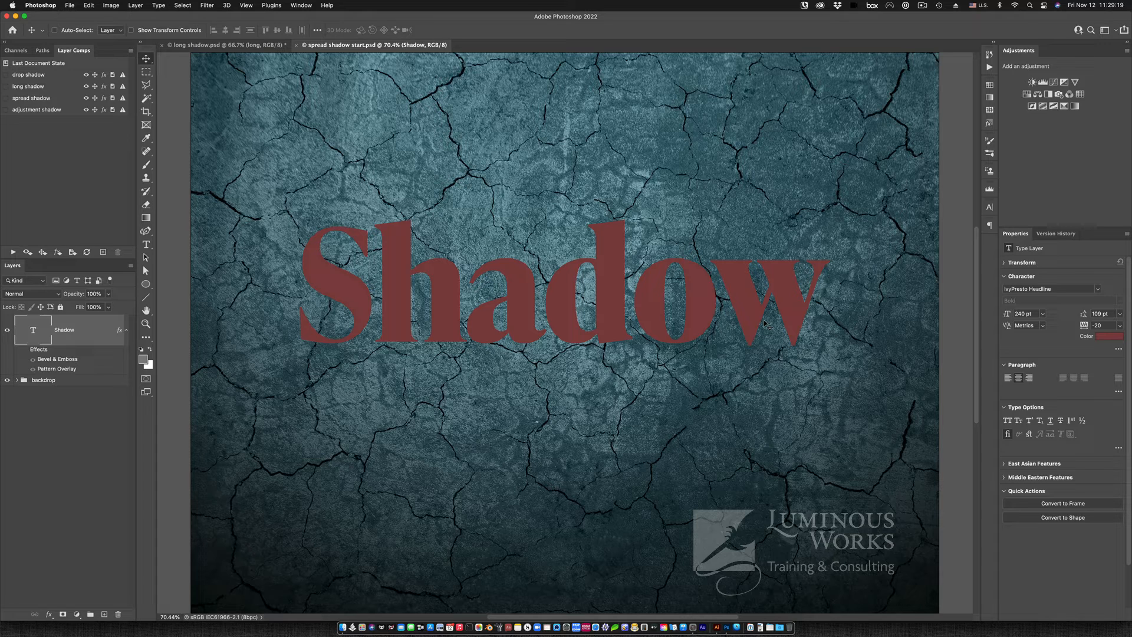
{"action": "key", "text": "super+v"}
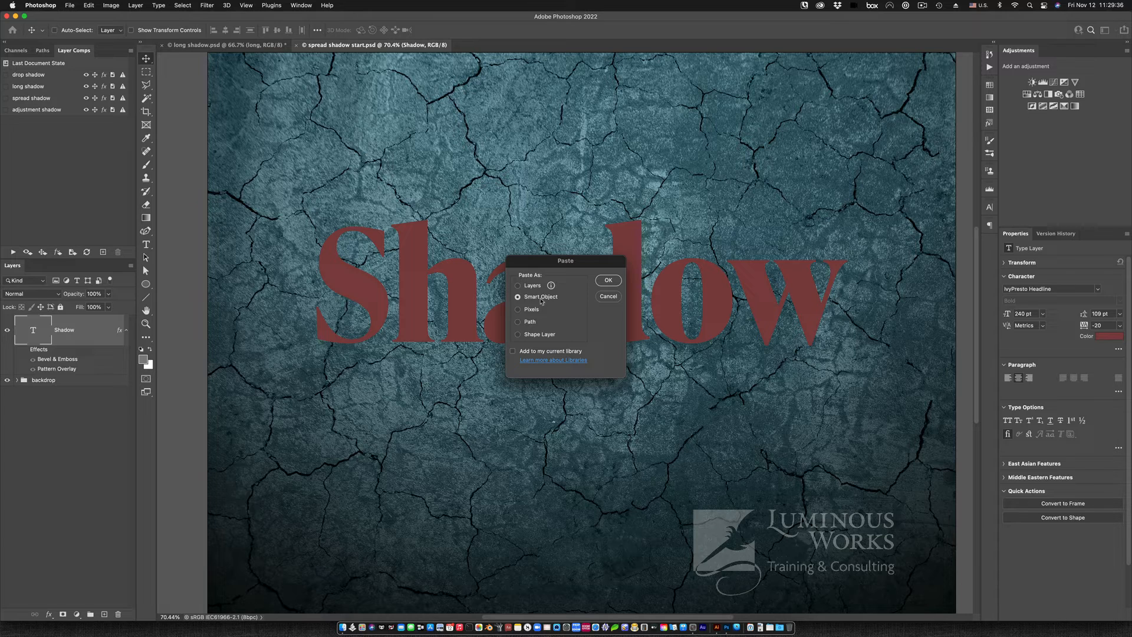
{"action": "left_click", "coordinate": [610, 282]}
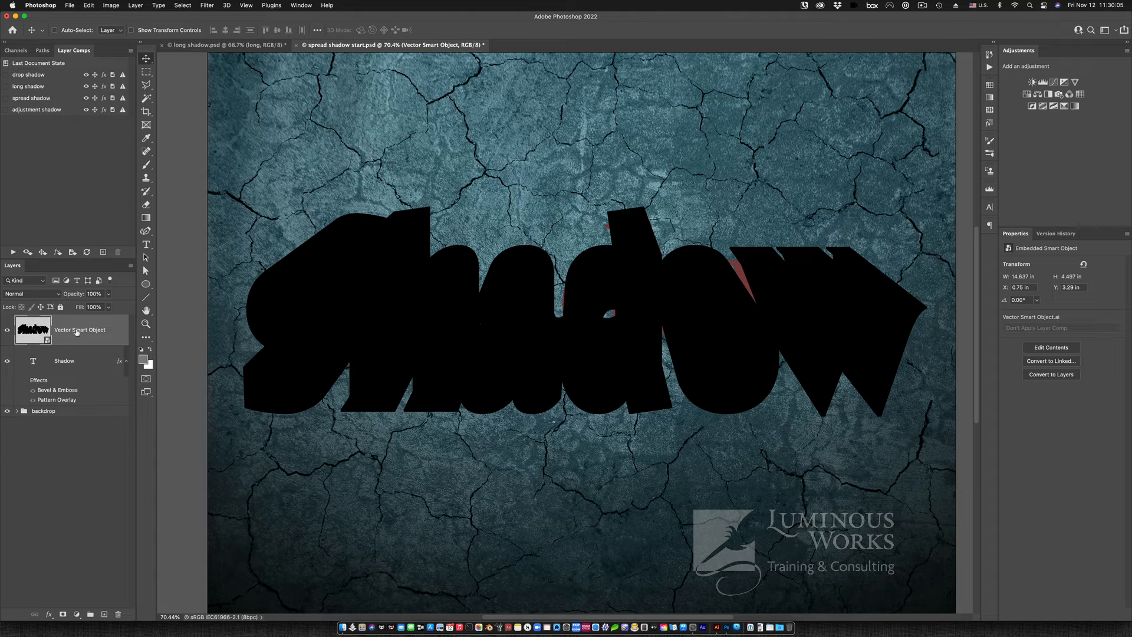
Place the pasted shadow layer below the Shadow text layer and align it behind the letters at about X 0.7 in, Y 3.57 in
{"action": "left_click_drag", "start_coordinate": [78, 331], "coordinate": [70, 396]}
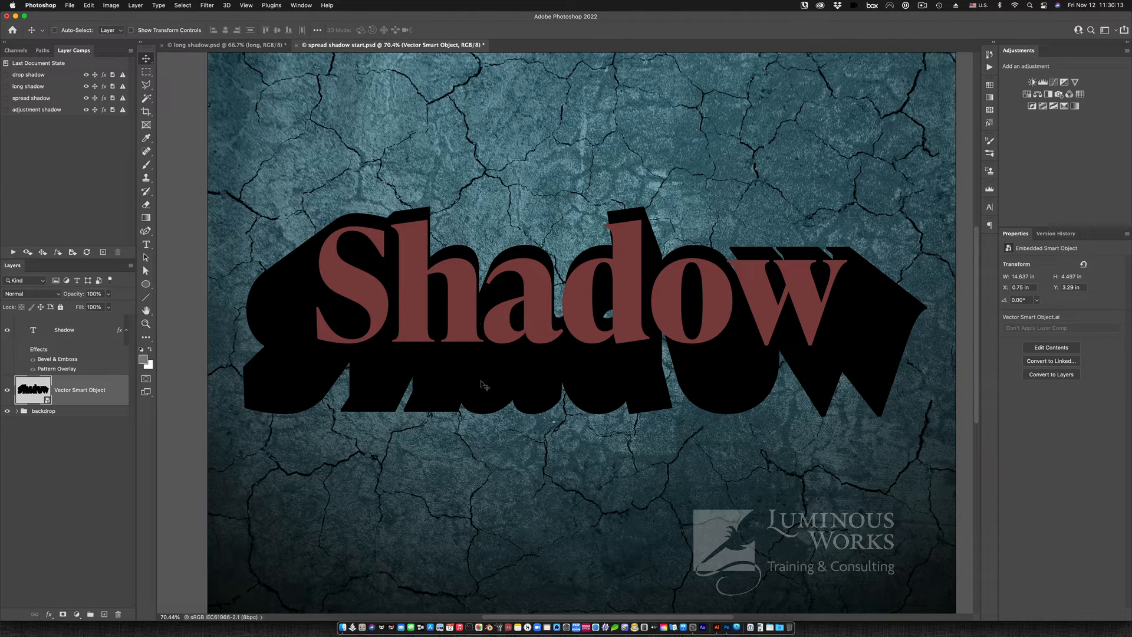
{"action": "mouse_move", "coordinate": [481, 385]}
{"action": "left_mouse_down"}
{"action": "mouse_move", "coordinate": [482, 416]}
{"action": "mouse_move", "coordinate": [486, 401]}
{"action": "left_mouse_up"}
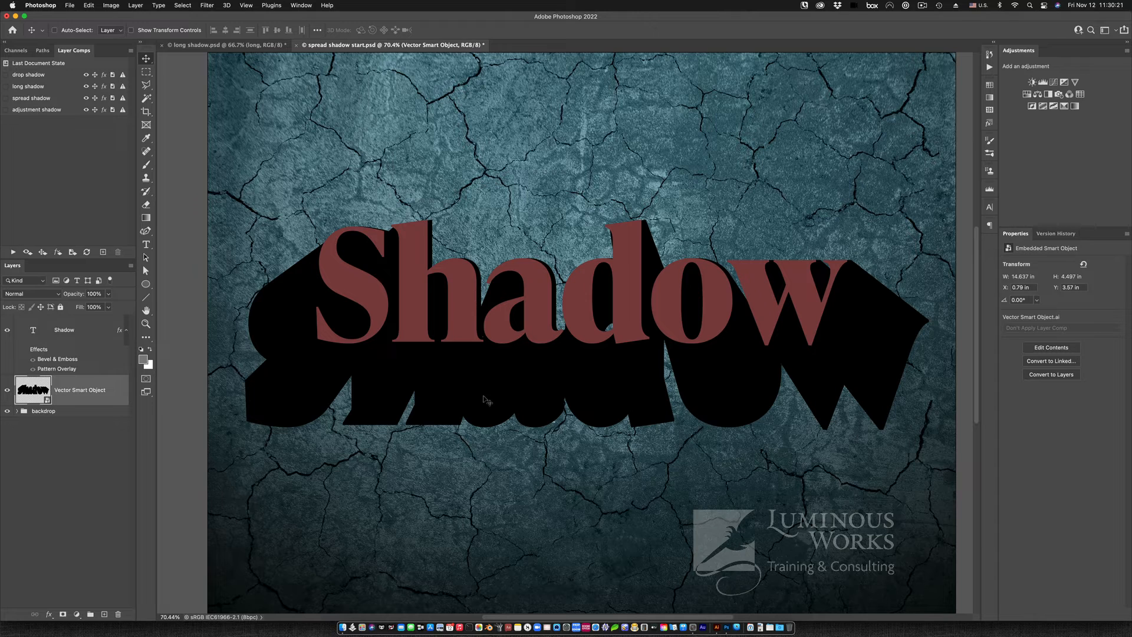
{"action": "key", "text": "Left"}
{"action": "key", "text": "Left"}
{"action": "key", "text": "Left"}
{"action": "key", "text": "Left"}
{"action": "key", "text": "Left"}
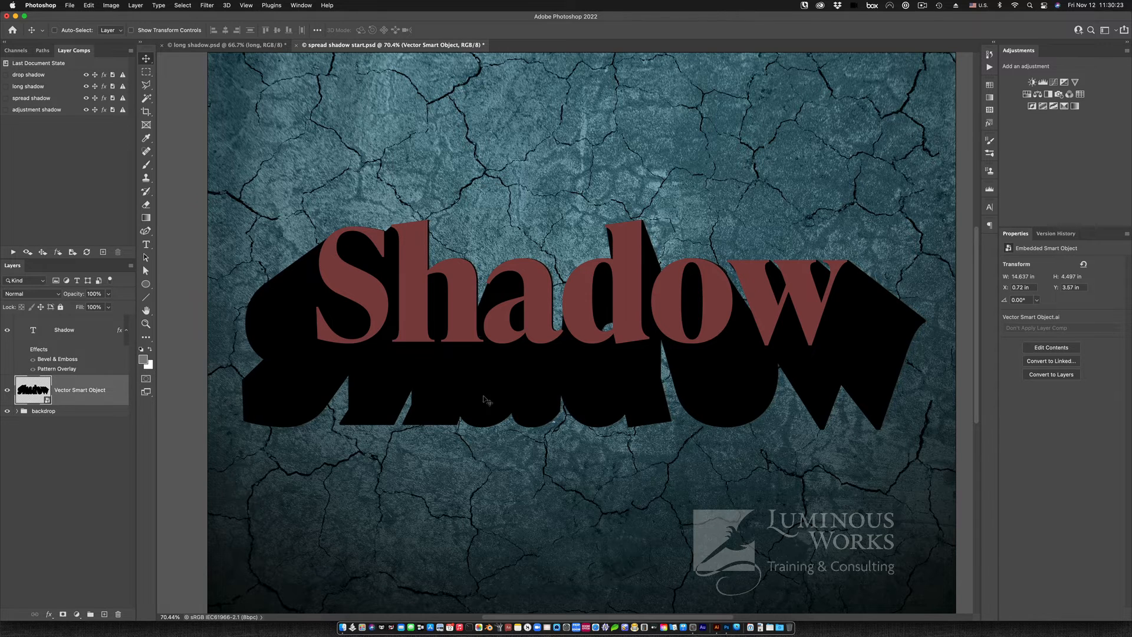
{"action": "key", "text": "Left"}
{"action": "key", "text": "Left"}
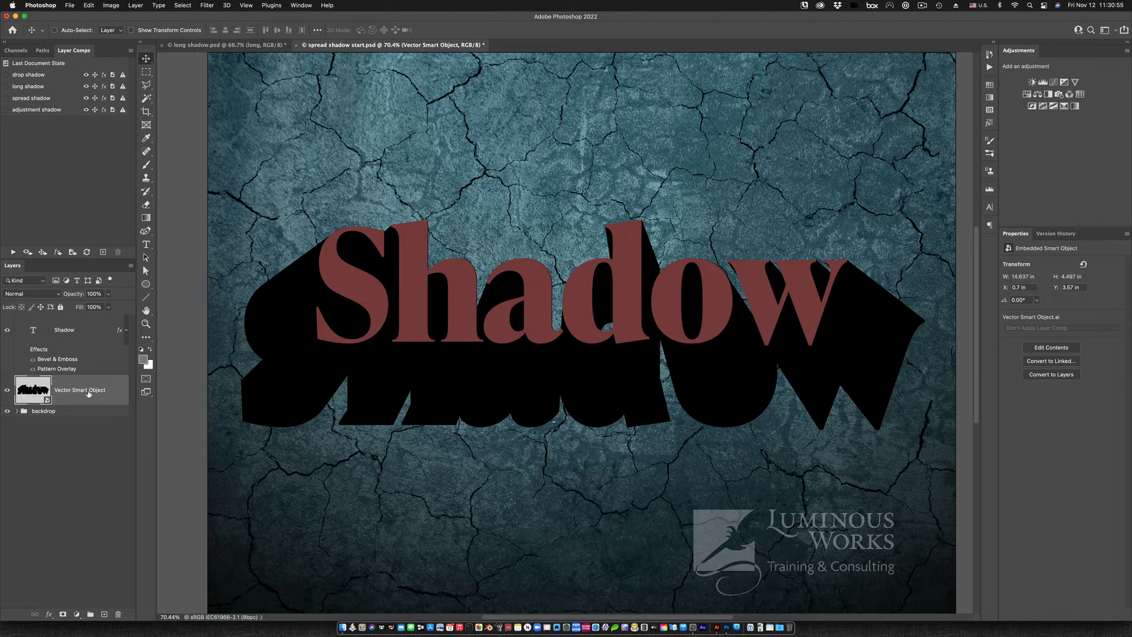
Start an Iris Blur on the shadow, centered on the canvas's top edge, with its ellipse enlarged to just below the shadow
{"action": "left_click", "coordinate": [207, 6]}
{"action": "mouse_move", "coordinate": [221, 137]}
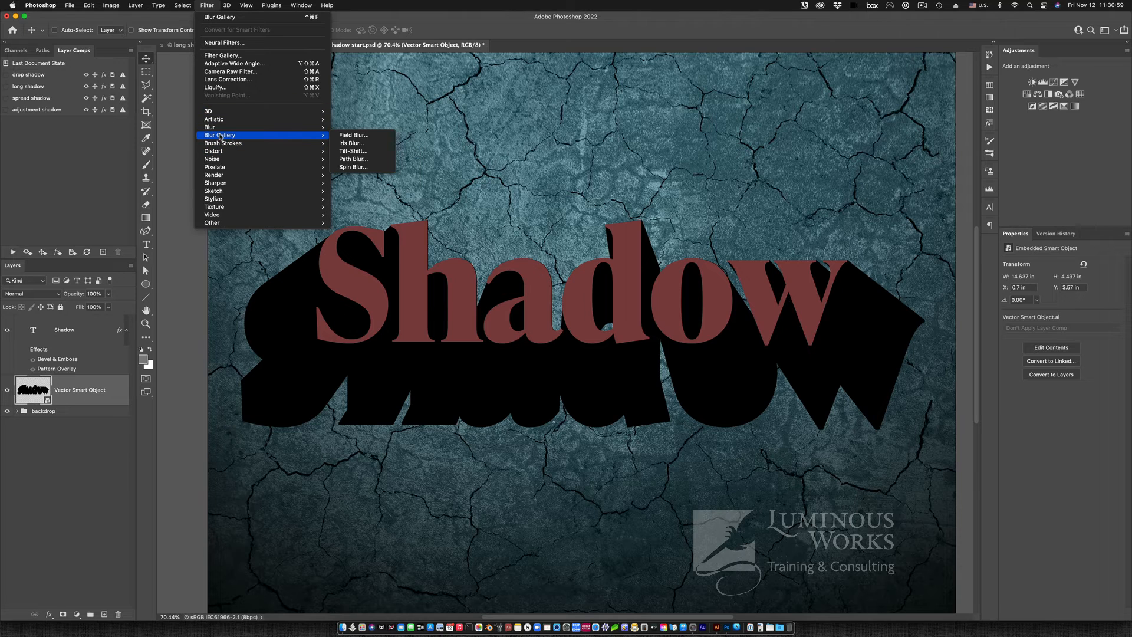
{"action": "left_click", "coordinate": [372, 143]}
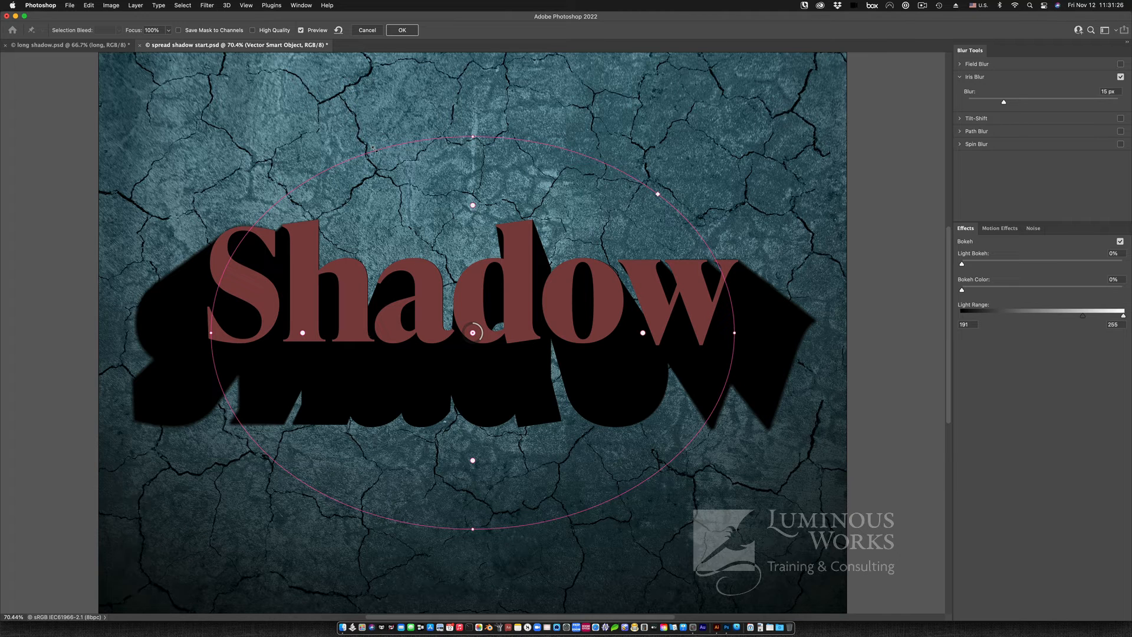
{"action": "key", "text": "super+minus"}
{"action": "key", "text": "super+minus"}
{"action": "key", "text": "super+minus"}
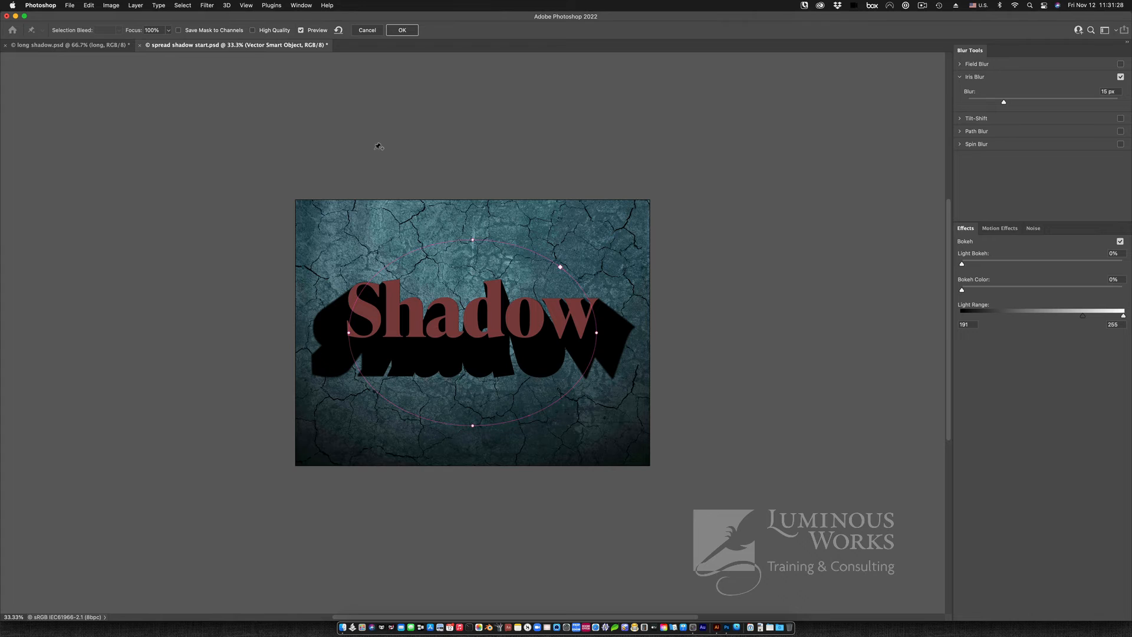
{"action": "mouse_move", "coordinate": [474, 333]}
{"action": "left_click_drag", "start_coordinate": [473, 334], "coordinate": [473, 200]}
{"action": "left_click_drag", "start_coordinate": [489, 291], "coordinate": [507, 378]}
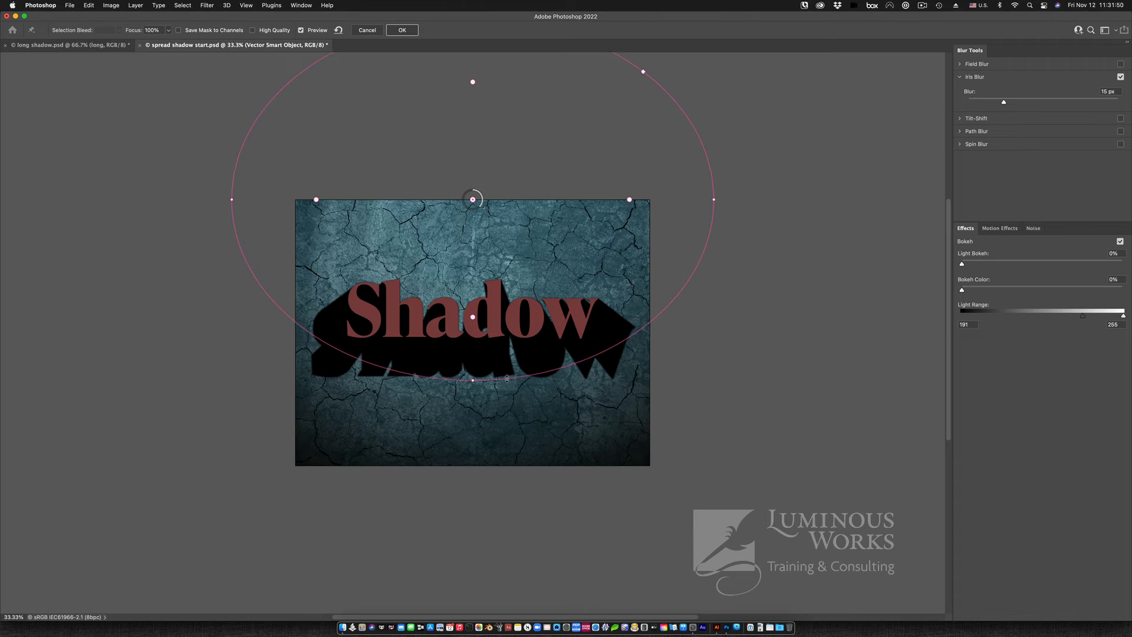
{"action": "left_click_drag", "start_coordinate": [506, 378], "coordinate": [506, 380]}
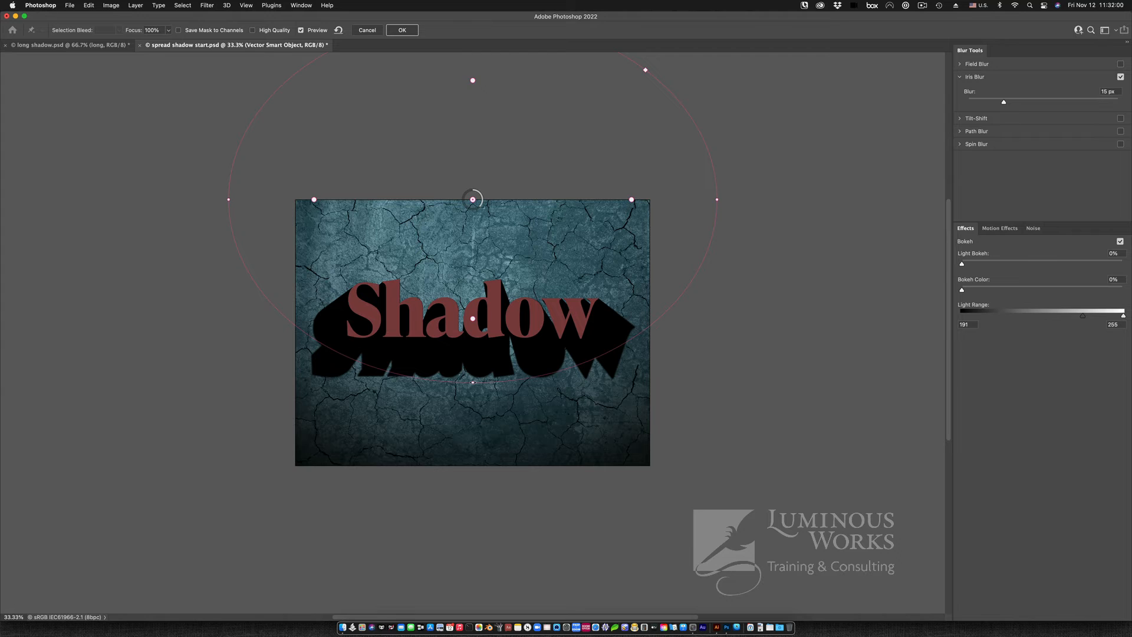
Widen the blur ellipse well past the canvas sides and move the inner points so the blur fades in from the top of the letters
{"action": "left_click_drag", "start_coordinate": [473, 382], "coordinate": [471, 355]}
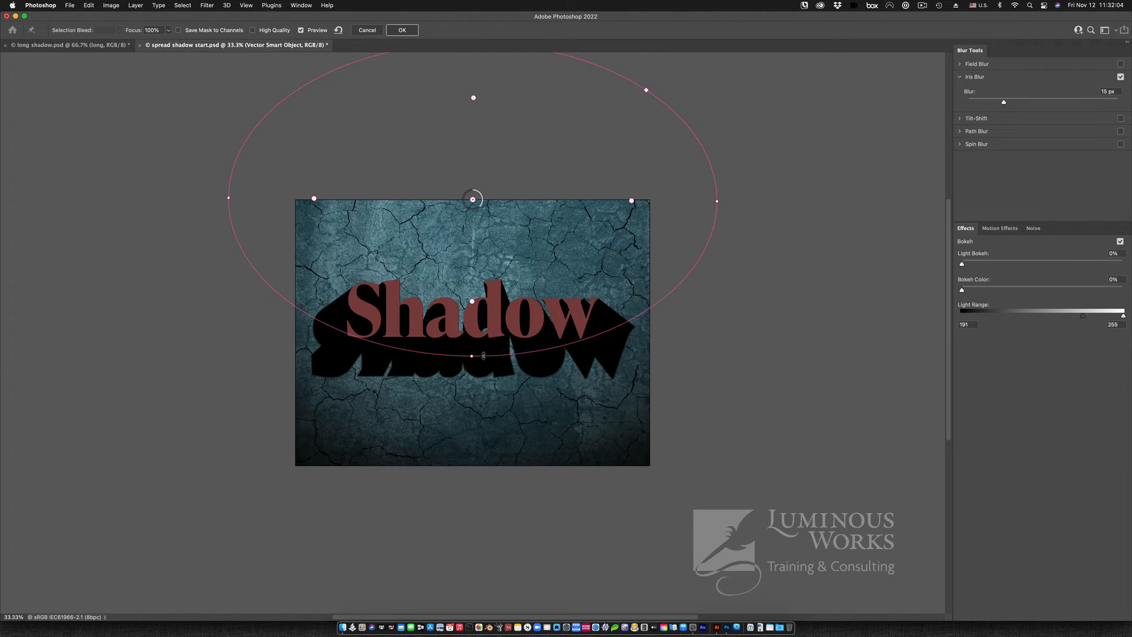
{"action": "left_click_drag", "start_coordinate": [482, 355], "coordinate": [482, 382]}
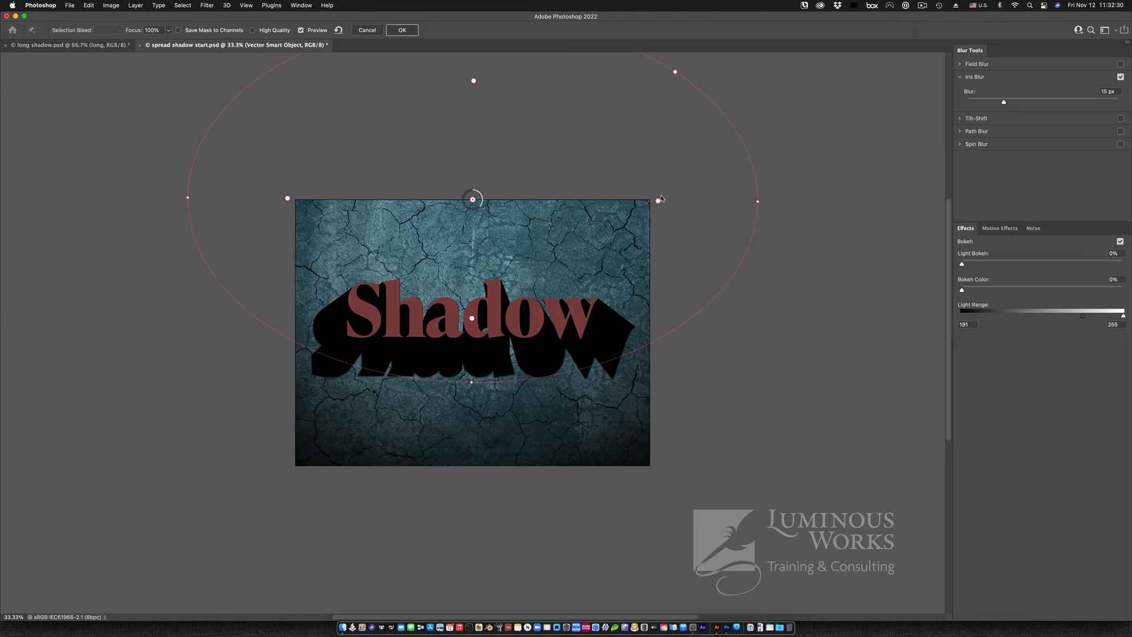
{"action": "left_click_drag", "start_coordinate": [658, 202], "coordinate": [719, 201]}
{"action": "left_click_drag", "start_coordinate": [467, 357], "coordinate": [478, 286]}
Set the Iris Blur amount to 175 px, enable High Quality and apply the blur
{"action": "left_click_drag", "start_coordinate": [1008, 100], "coordinate": [1070, 104]}
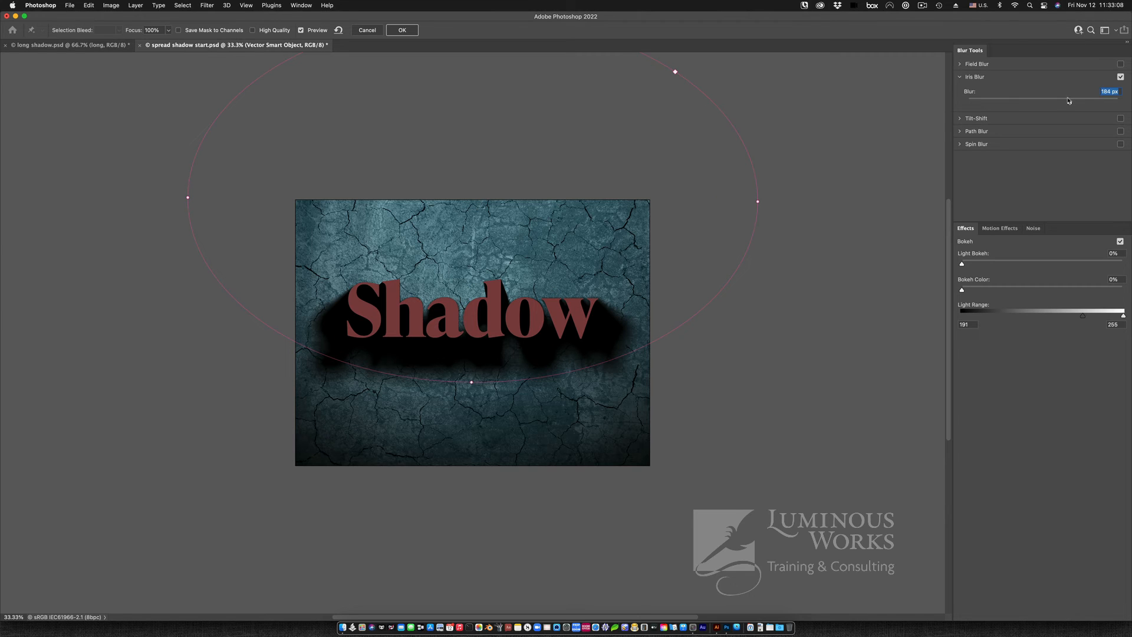
{"action": "type", "text": "175"}
{"action": "left_click", "coordinate": [268, 31]}
{"action": "left_click", "coordinate": [404, 32]}
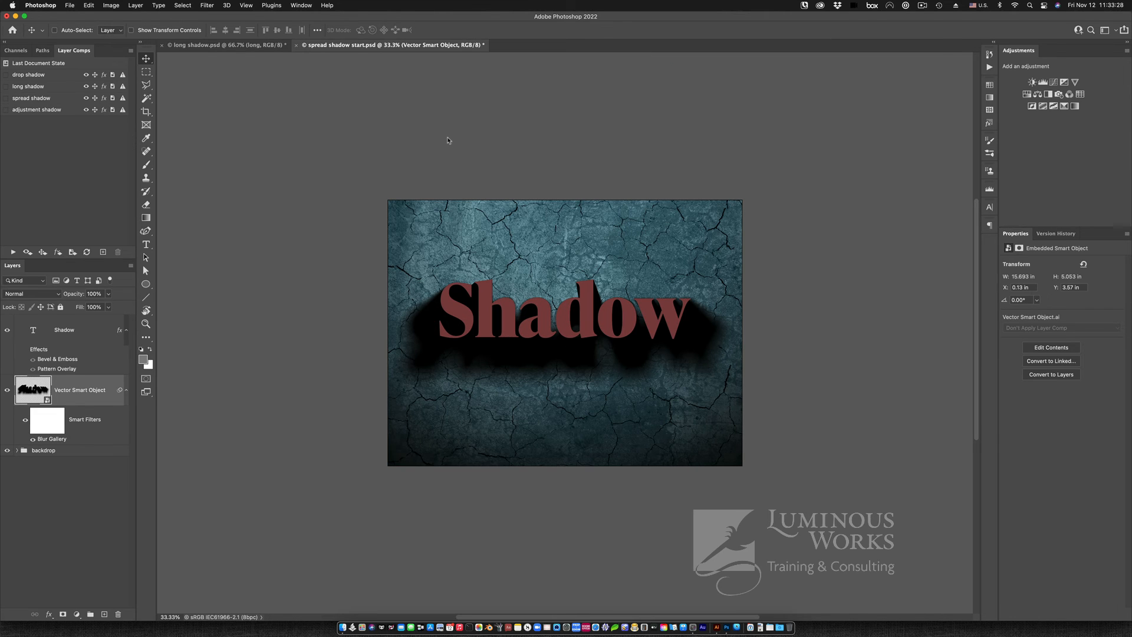
Nudge the blurred shadow down to Y 3.61 in and set its layer opacity to 70%
{"action": "key", "text": "super+0"}
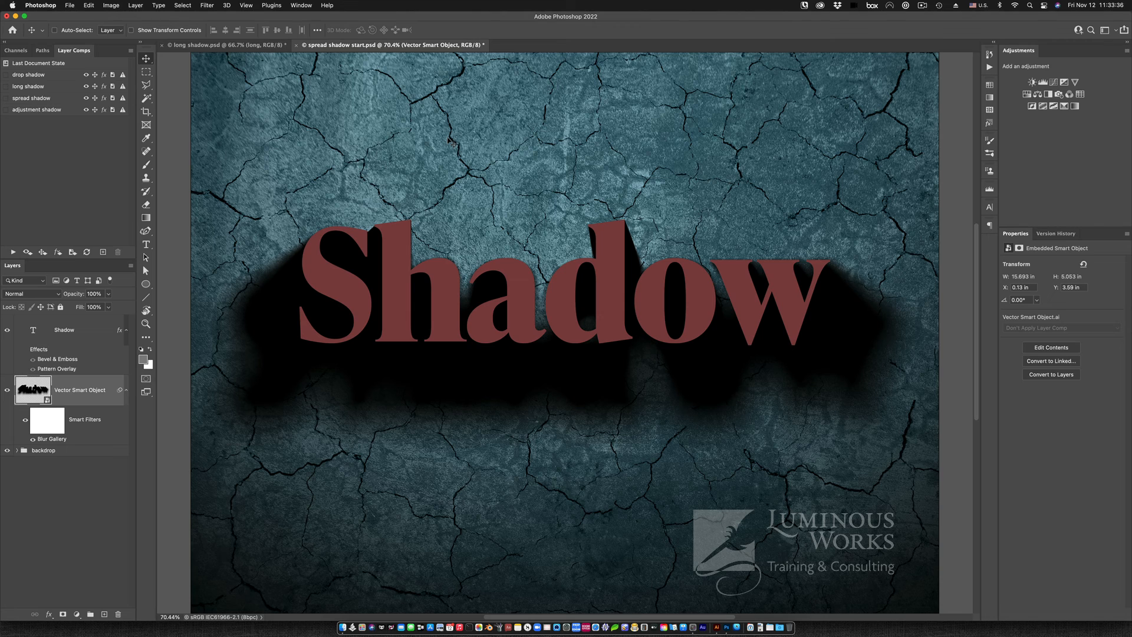
{"action": "key", "text": "Down"}
{"action": "key", "text": "Down"}
{"action": "key", "text": "7"}
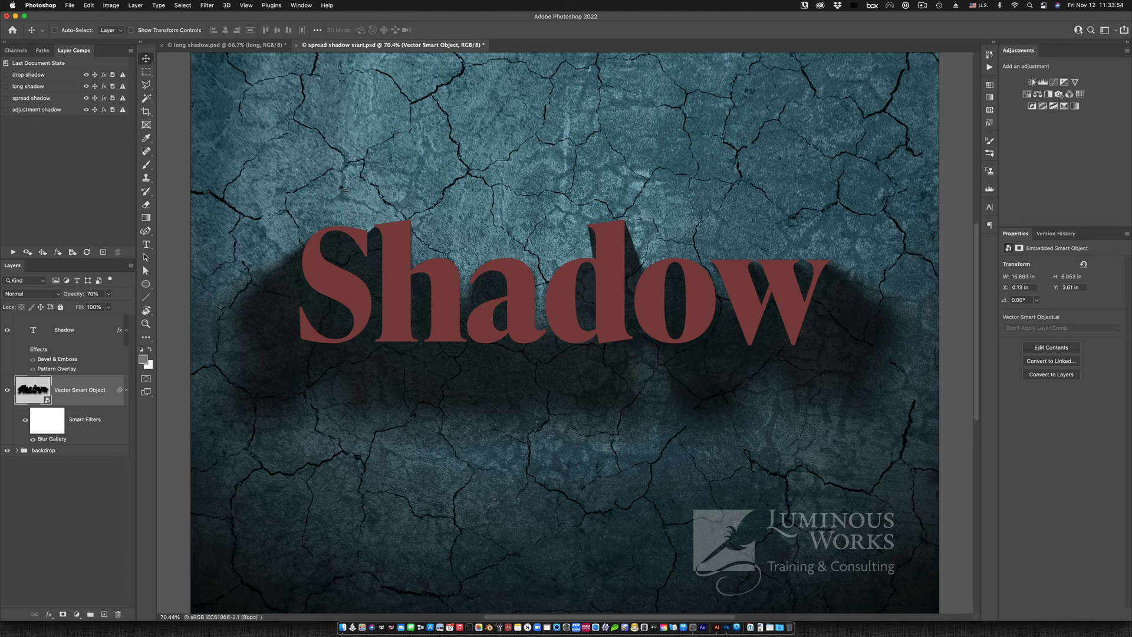
Show the Bevel & Emboss and Pattern Overlay effects on the Shadow text layer
{"action": "left_click", "coordinate": [25, 349]}
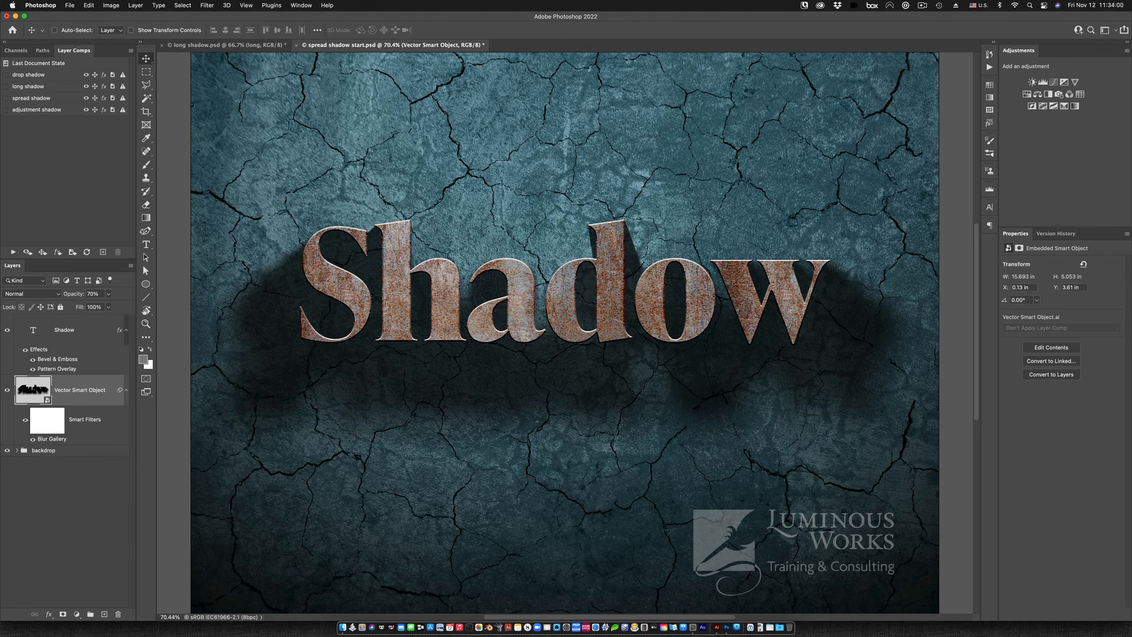